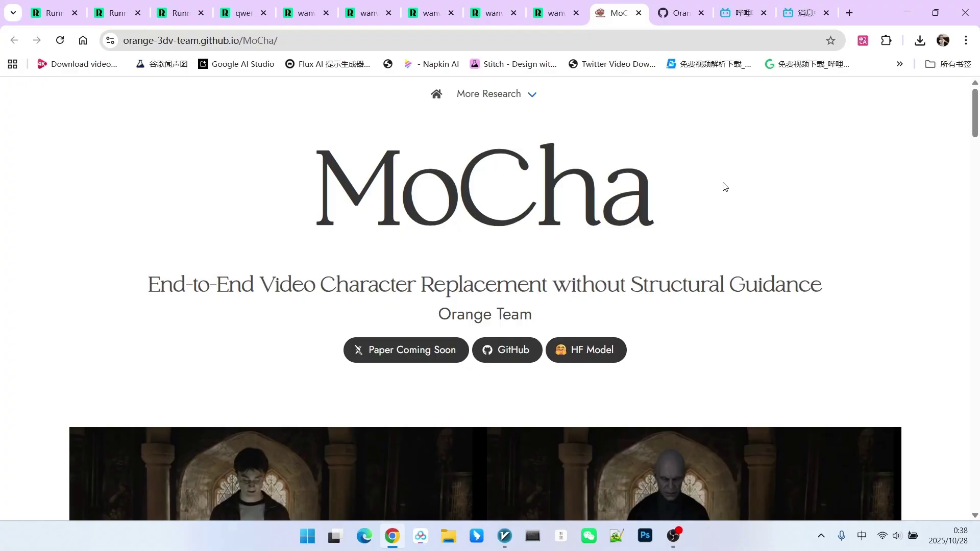
Review the MoCha project page's demo videos, abstract and required inputs for character replacement
{"action": "scroll", "coordinate": [837, 203], "scroll_direction": "down", "scroll_amount": 6}
{"action": "scroll", "coordinate": [838, 205], "scroll_direction": "down", "scroll_amount": 1}
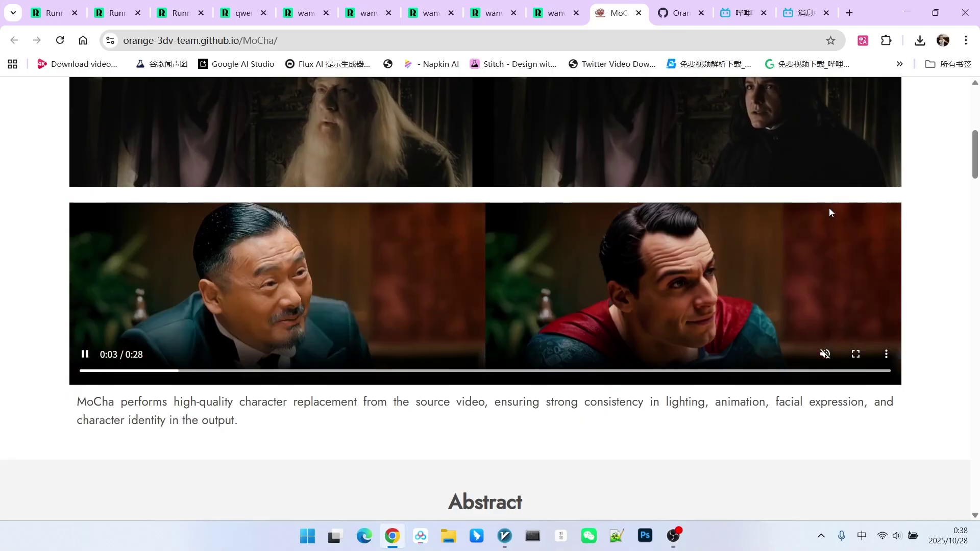
{"action": "scroll", "coordinate": [831, 205], "scroll_direction": "down", "scroll_amount": 3}
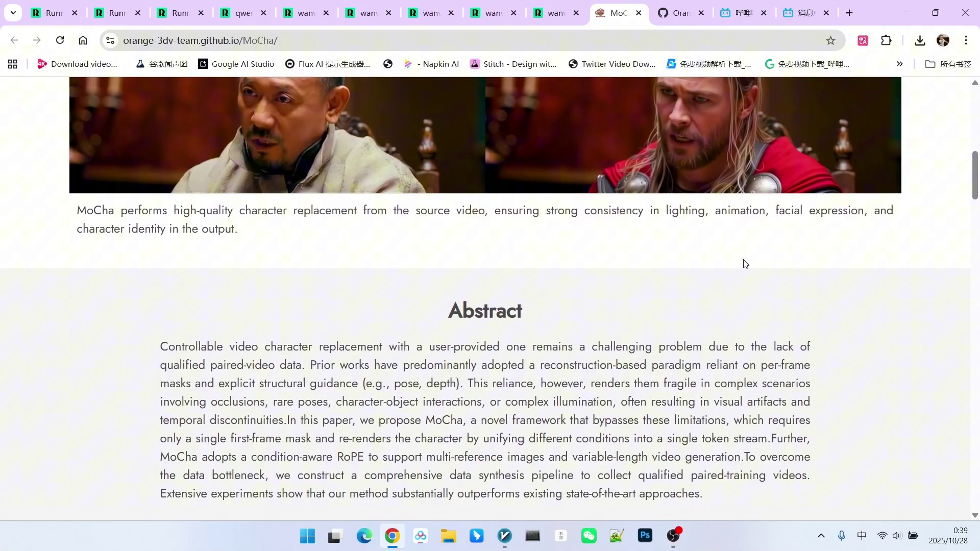
{"action": "scroll", "coordinate": [744, 261], "scroll_direction": "up", "scroll_amount": 2}
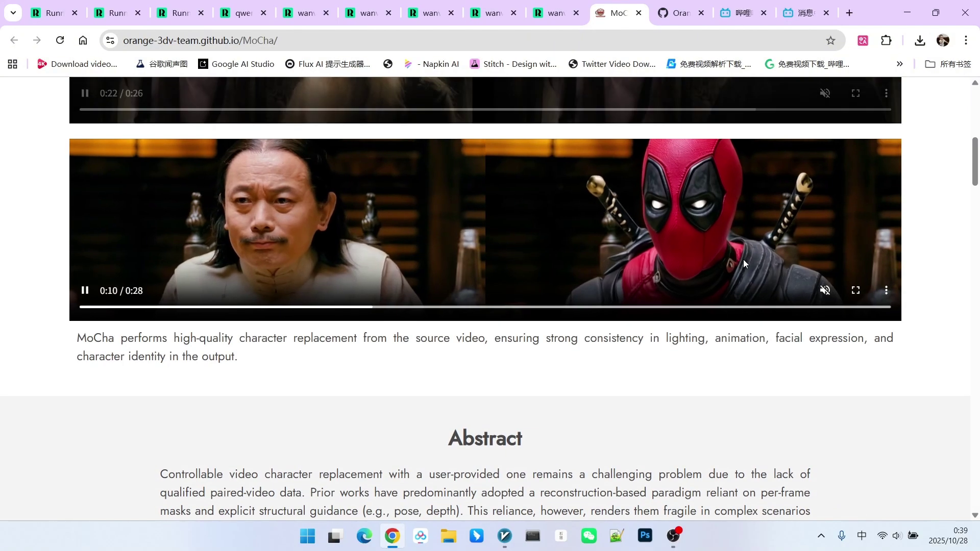
{"action": "scroll", "coordinate": [744, 256], "scroll_direction": "down", "scroll_amount": 4}
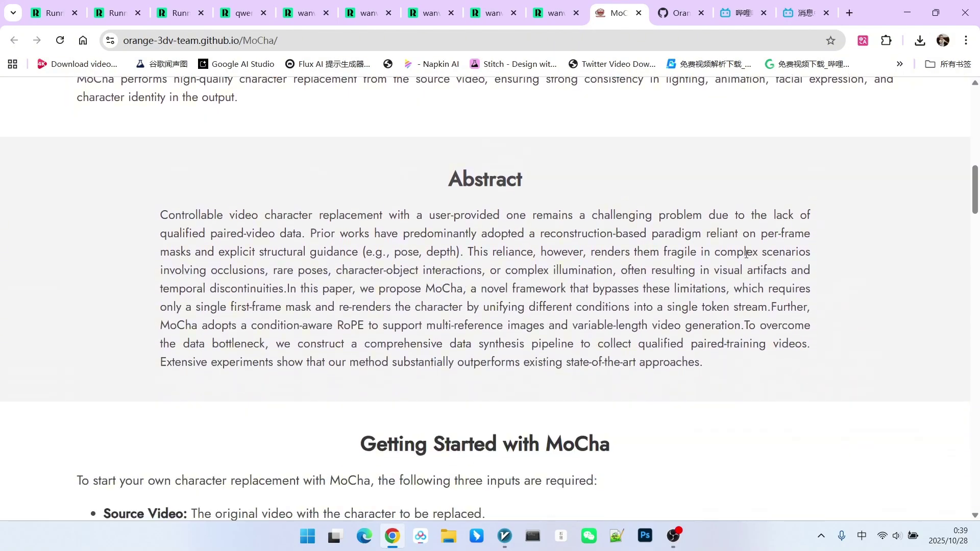
{"action": "scroll", "coordinate": [746, 254], "scroll_direction": "down", "scroll_amount": 7}
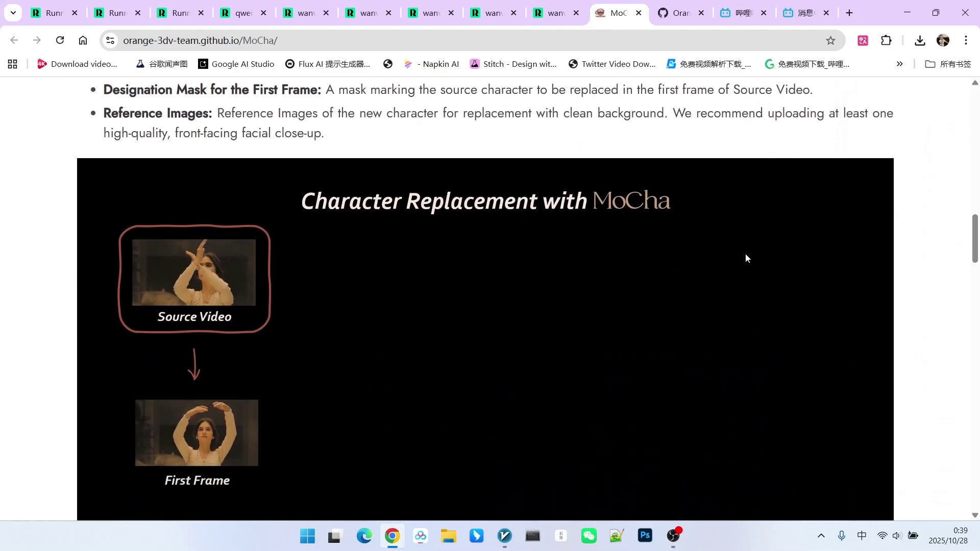
Examine MoCha's cartoon and real-person replacement demos and its lighting and action comparisons with Kling and Wan-Animate
{"action": "scroll", "coordinate": [745, 257], "scroll_direction": "down", "scroll_amount": 10}
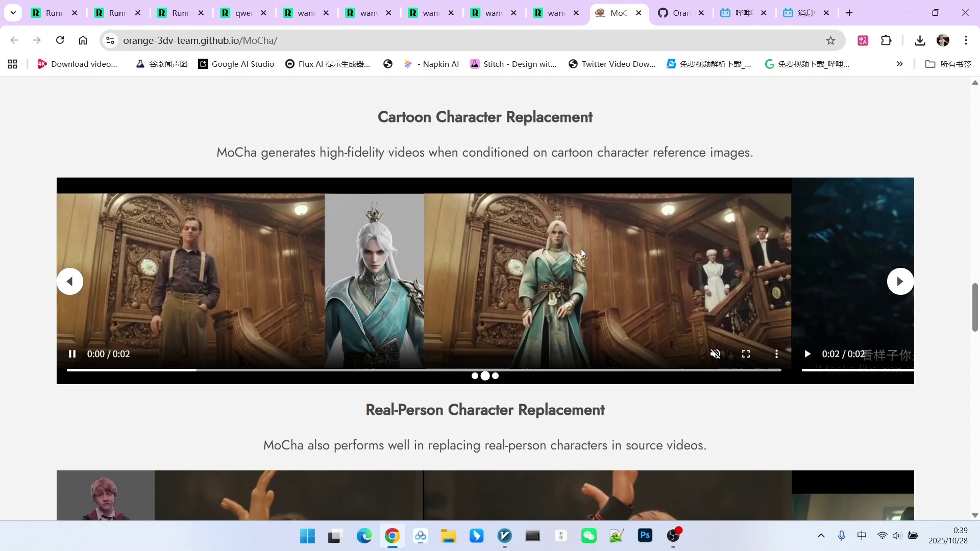
{"action": "scroll", "coordinate": [581, 249], "scroll_direction": "down", "scroll_amount": 4}
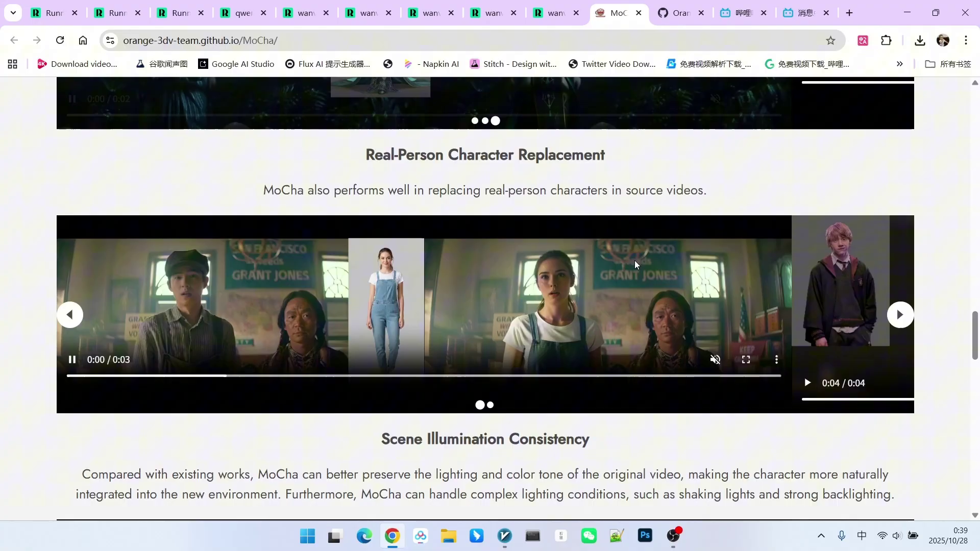
{"action": "scroll", "coordinate": [635, 166], "scroll_direction": "down", "scroll_amount": 7}
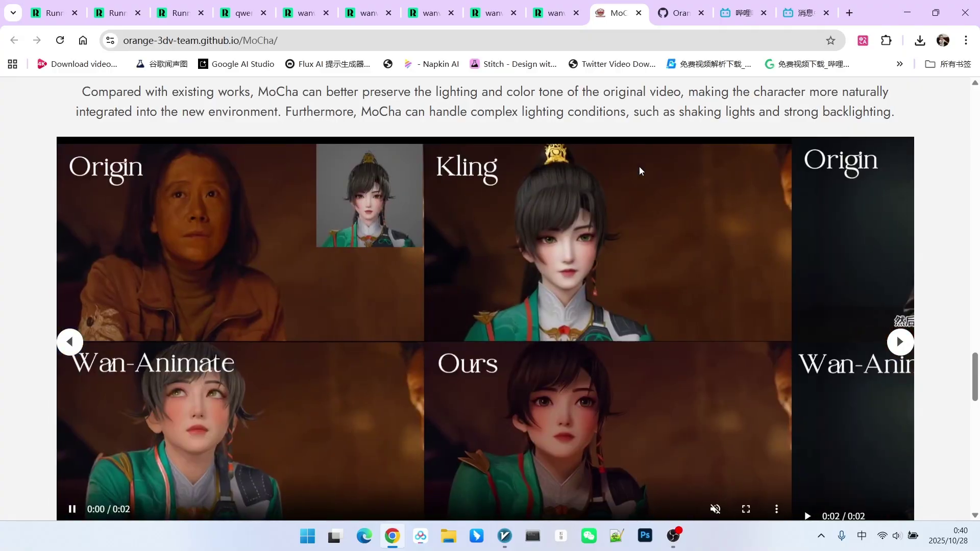
{"action": "scroll", "coordinate": [639, 166], "scroll_direction": "down", "scroll_amount": 1}
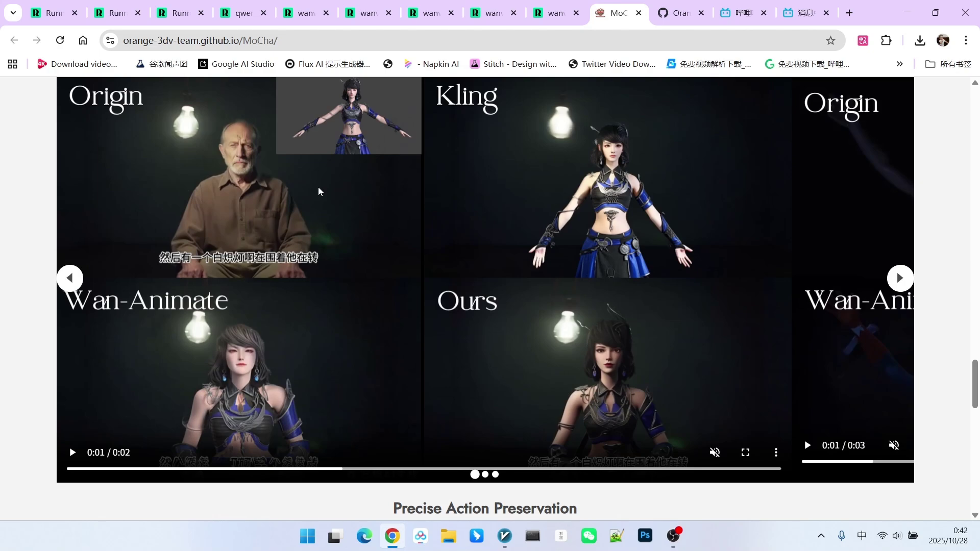
{"action": "scroll", "coordinate": [333, 191], "scroll_direction": "down", "scroll_amount": 7}
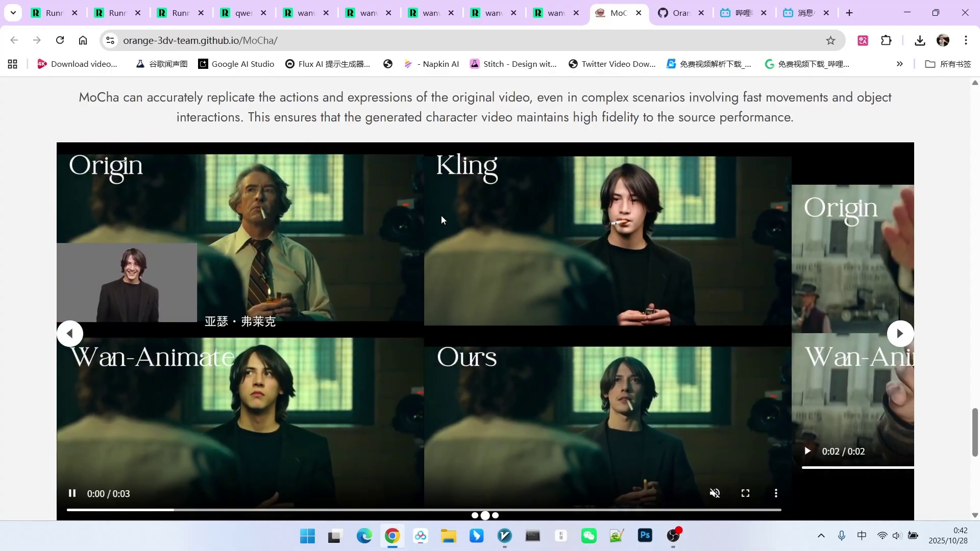
{"action": "scroll", "coordinate": [441, 216], "scroll_direction": "down", "scroll_amount": 3}
{"action": "scroll", "coordinate": [495, 209], "scroll_direction": "down", "scroll_amount": 2}
{"action": "scroll", "coordinate": [511, 204], "scroll_direction": "up", "scroll_amount": 5}
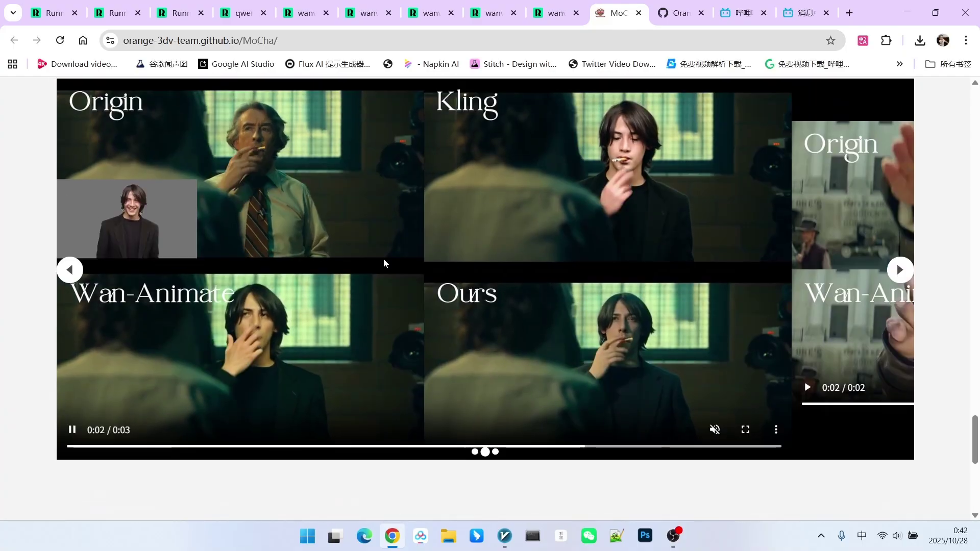
{"action": "scroll", "coordinate": [449, 234], "scroll_direction": "up", "scroll_amount": 2}
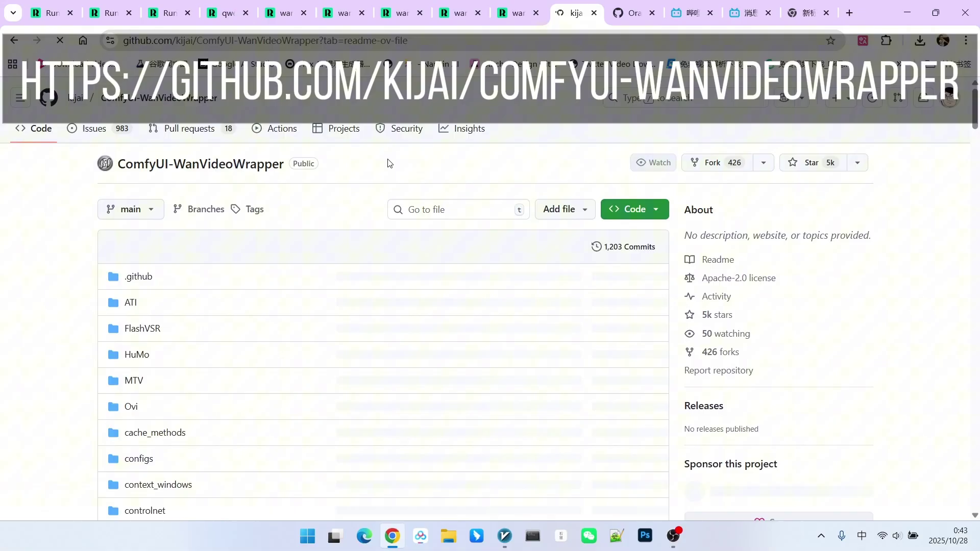
Open the example_workflows folder in the ComfyUI-WanVideoWrapper repository
{"action": "scroll", "coordinate": [341, 235], "scroll_direction": "down", "scroll_amount": 2}
{"action": "scroll", "coordinate": [355, 211], "scroll_direction": "down", "scroll_amount": 2}
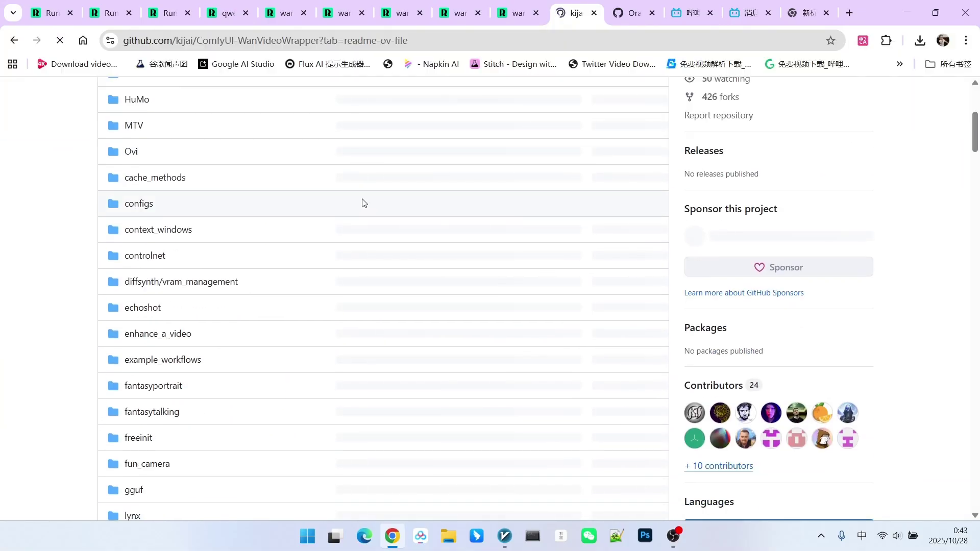
{"action": "scroll", "coordinate": [363, 203], "scroll_direction": "down", "scroll_amount": 1}
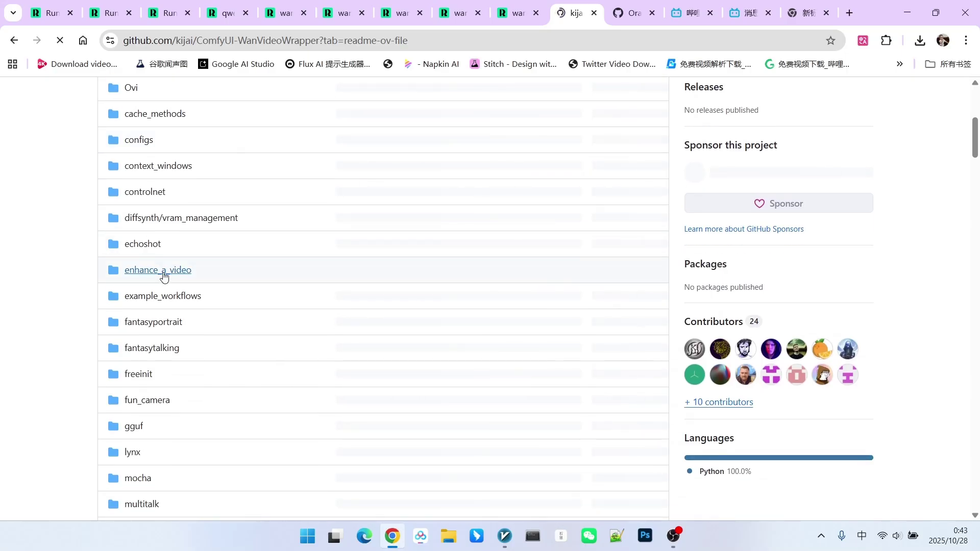
{"action": "left_click", "coordinate": [162, 301]}
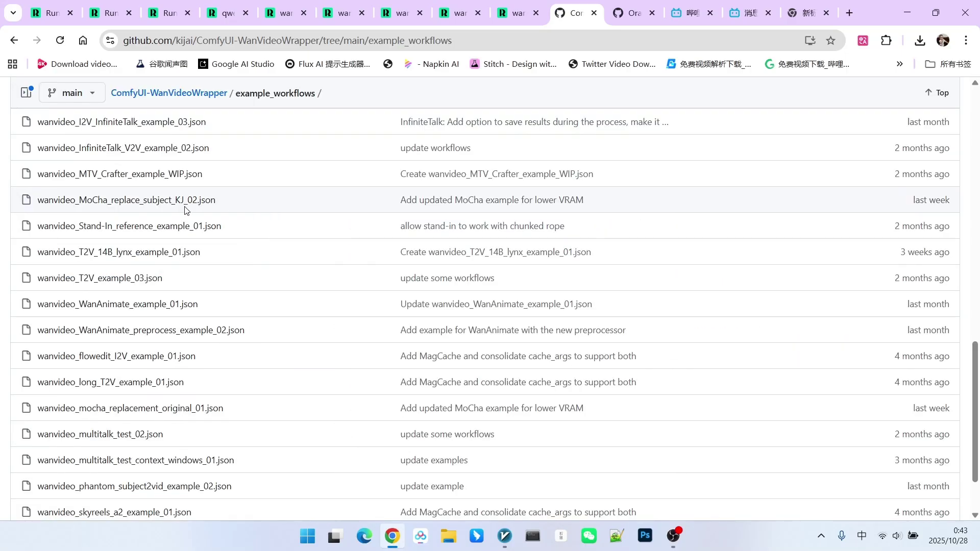
Search the example workflows page for "mocha"
{"action": "key", "text": "ctrl+f"}
{"action": "type", "text": "mocha"}
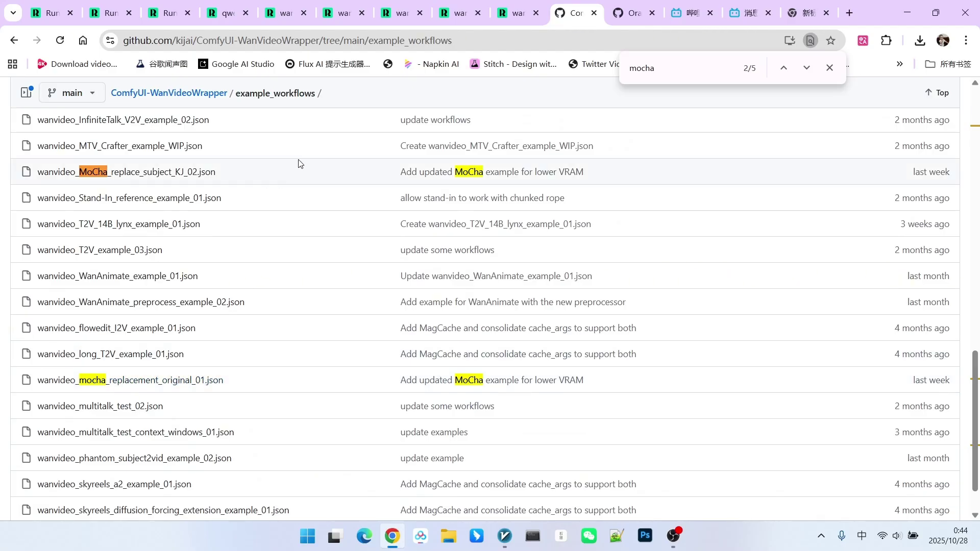
{"action": "scroll", "coordinate": [384, 236], "scroll_direction": "up", "scroll_amount": 1}
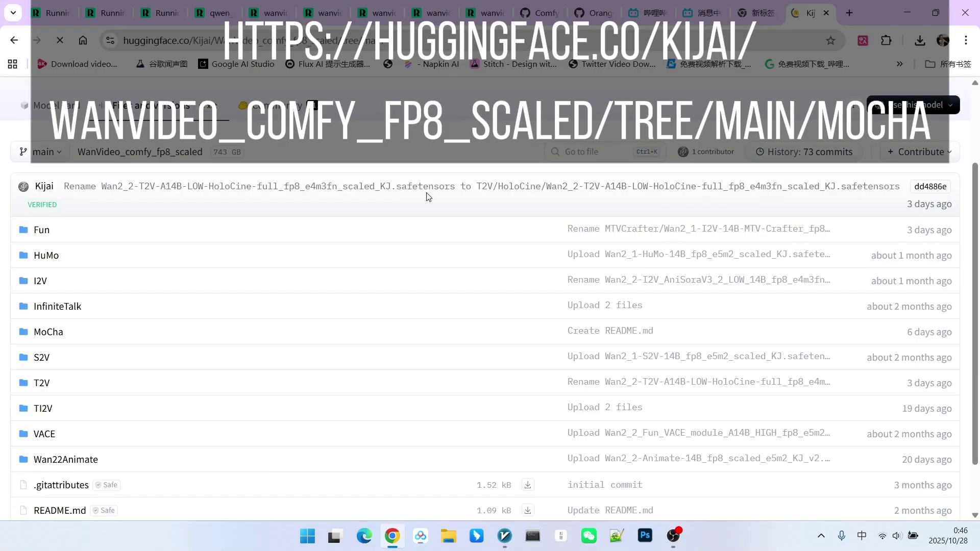
Open the MoCha folder in the WanVideo_comfy_fp8_scaled model repository
{"action": "scroll", "coordinate": [428, 197], "scroll_direction": "down", "scroll_amount": 1}
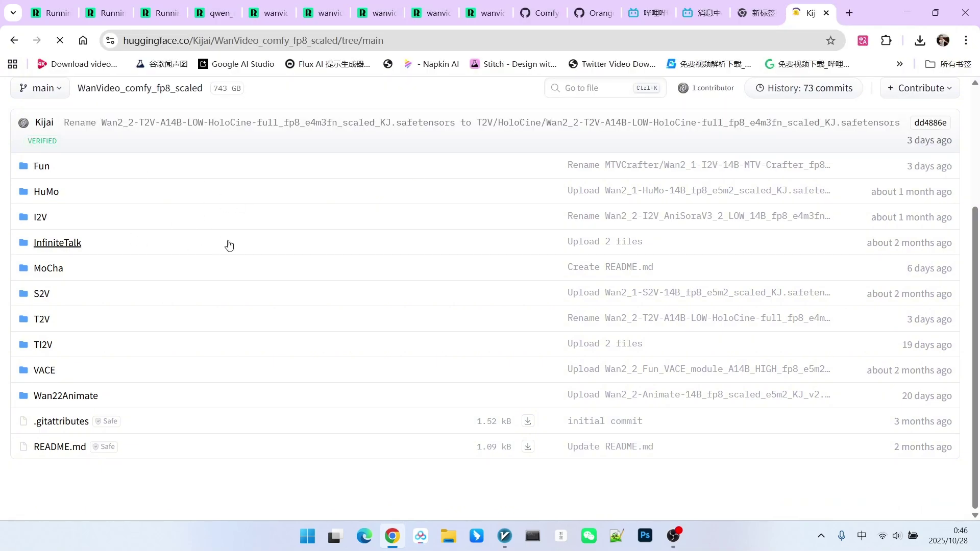
{"action": "left_click", "coordinate": [56, 274]}
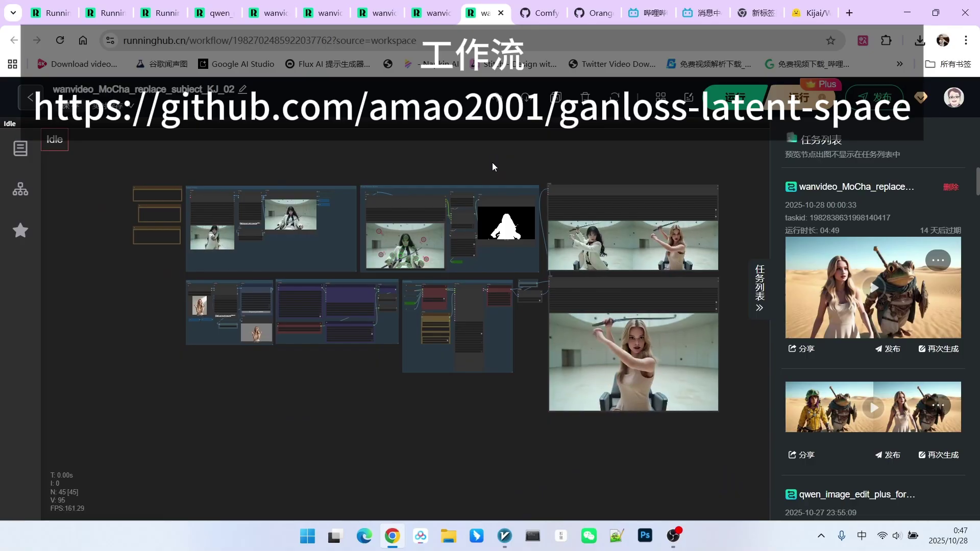
Inspect the WanVideo Model Loader node and its MoCha model settings in the replacement workflow
{"action": "scroll", "coordinate": [483, 165], "scroll_direction": "up", "scroll_amount": 1}
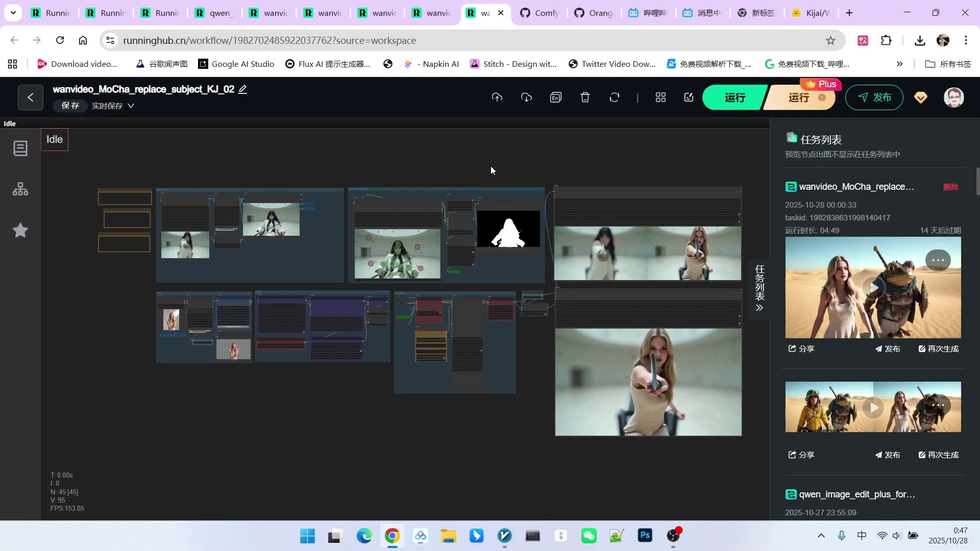
{"action": "scroll", "coordinate": [431, 169], "scroll_direction": "up", "scroll_amount": 5}
{"action": "scroll", "coordinate": [390, 330], "scroll_direction": "up", "scroll_amount": 5}
{"action": "left_click_drag", "start_coordinate": [329, 480], "coordinate": [392, 375]}
{"action": "scroll", "coordinate": [417, 307], "scroll_direction": "up", "scroll_amount": 4}
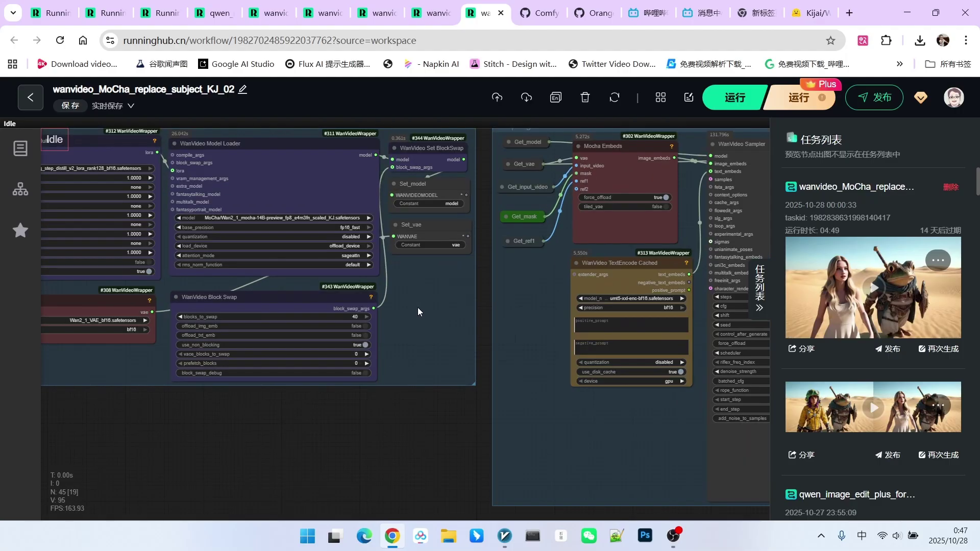
{"action": "left_click_drag", "start_coordinate": [417, 307], "coordinate": [671, 313]}
{"action": "scroll", "coordinate": [513, 312], "scroll_direction": "up", "scroll_amount": 1}
{"action": "scroll", "coordinate": [510, 193], "scroll_direction": "up", "scroll_amount": 3}
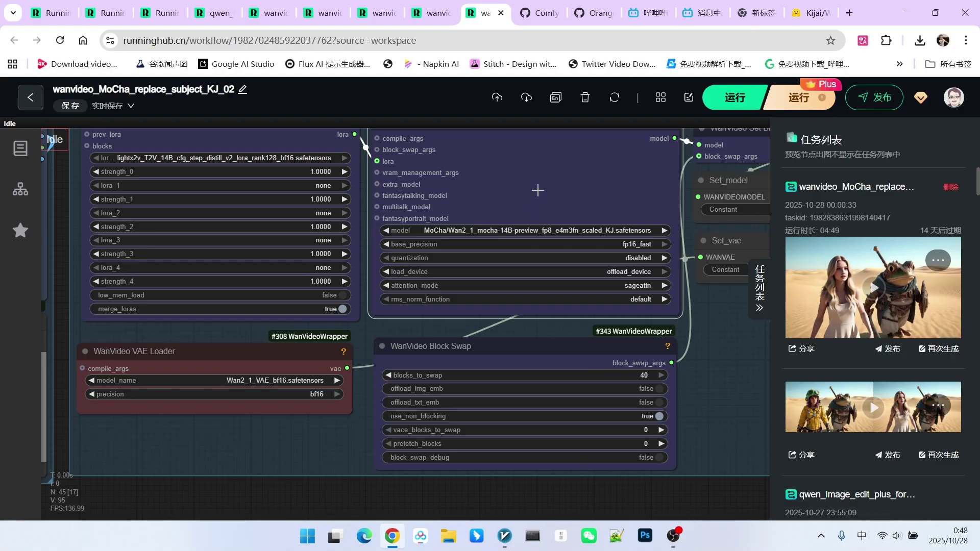
Inspect the WanVideo Lora Select Multi and WanVideo VAE Loader nodes in the model group
{"action": "scroll", "coordinate": [538, 190], "scroll_direction": "down", "scroll_amount": 2}
{"action": "left_click_drag", "start_coordinate": [267, 150], "coordinate": [263, 149]}
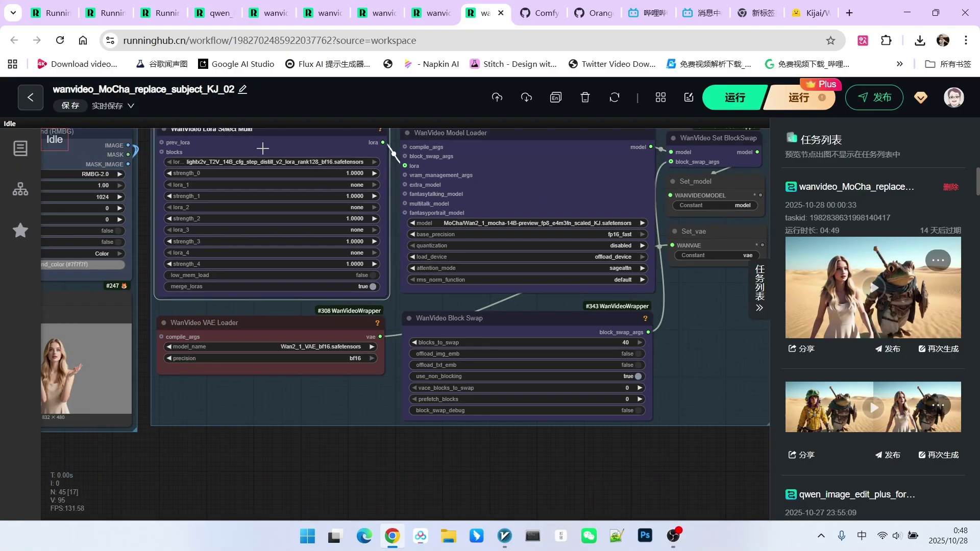
{"action": "scroll", "coordinate": [383, 295], "scroll_direction": "up", "scroll_amount": 4}
{"action": "left_click", "coordinate": [324, 295]}
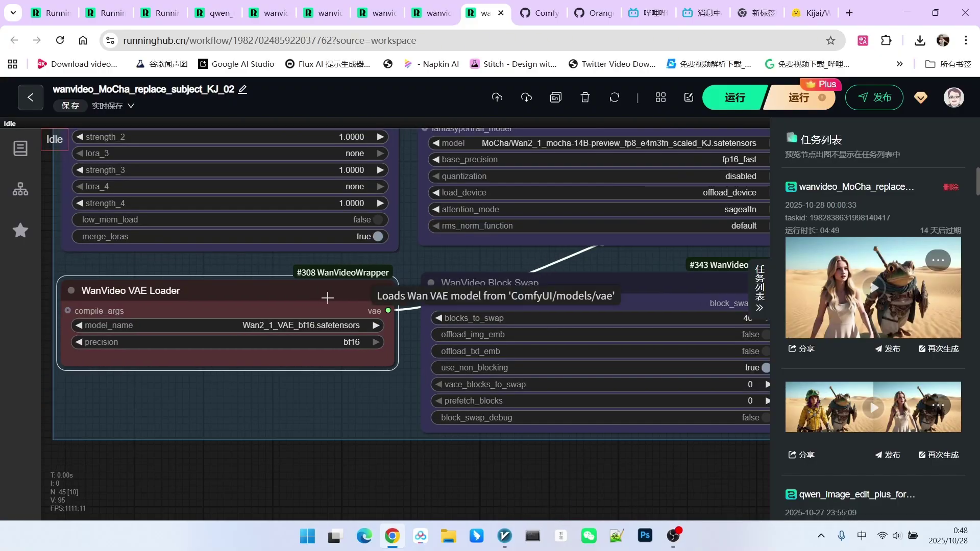
Review the whole model-loading group and inspect the WanVideo Block Swap node's blocks_to_swap setting
{"action": "scroll", "coordinate": [561, 296], "scroll_direction": "down", "scroll_amount": 2}
{"action": "scroll", "coordinate": [562, 296], "scroll_direction": "down", "scroll_amount": 3}
{"action": "left_click_drag", "start_coordinate": [605, 413], "coordinate": [519, 427]}
{"action": "left_click_drag", "start_coordinate": [661, 318], "coordinate": [661, 365]}
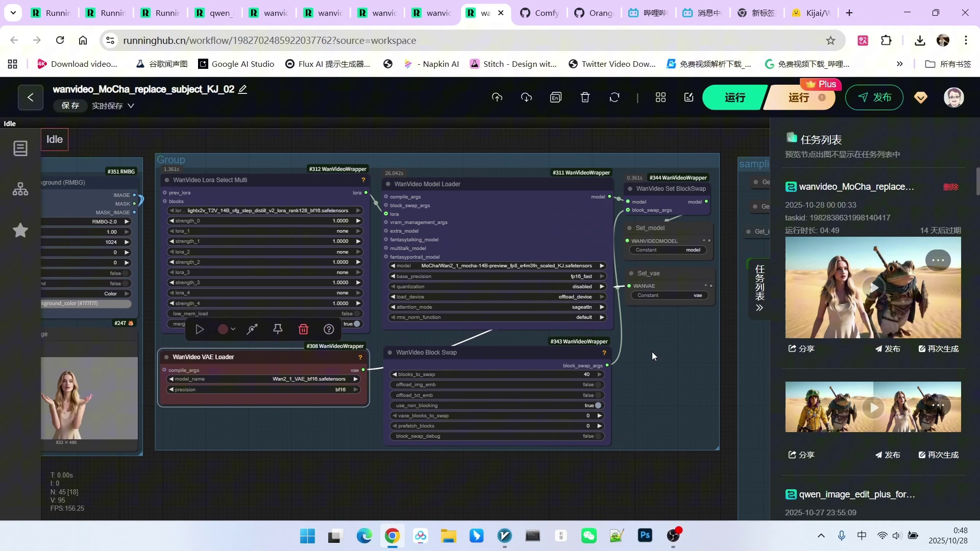
{"action": "left_click", "coordinate": [479, 220]}
{"action": "scroll", "coordinate": [671, 371], "scroll_direction": "up", "scroll_amount": 4}
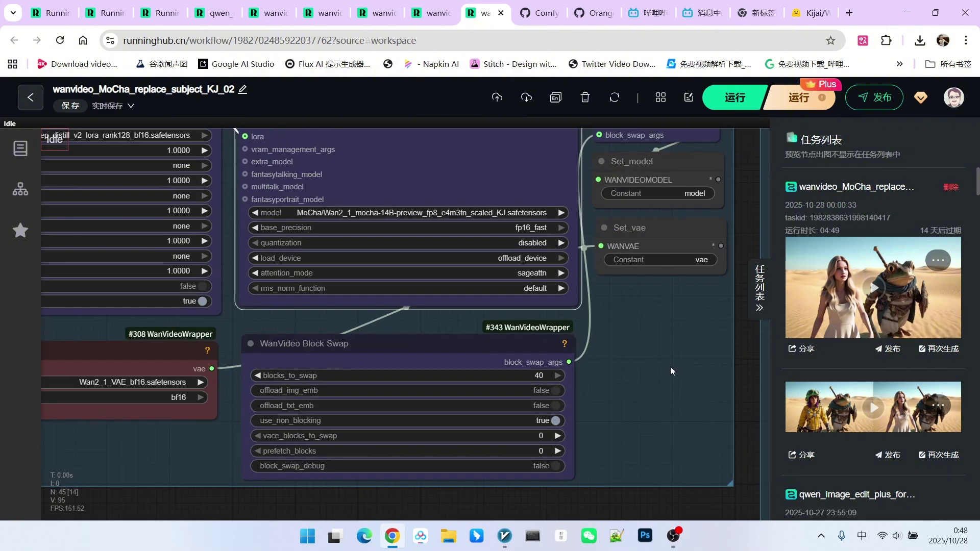
{"action": "left_click", "coordinate": [493, 347]}
{"action": "scroll", "coordinate": [490, 337], "scroll_direction": "up", "scroll_amount": 3}
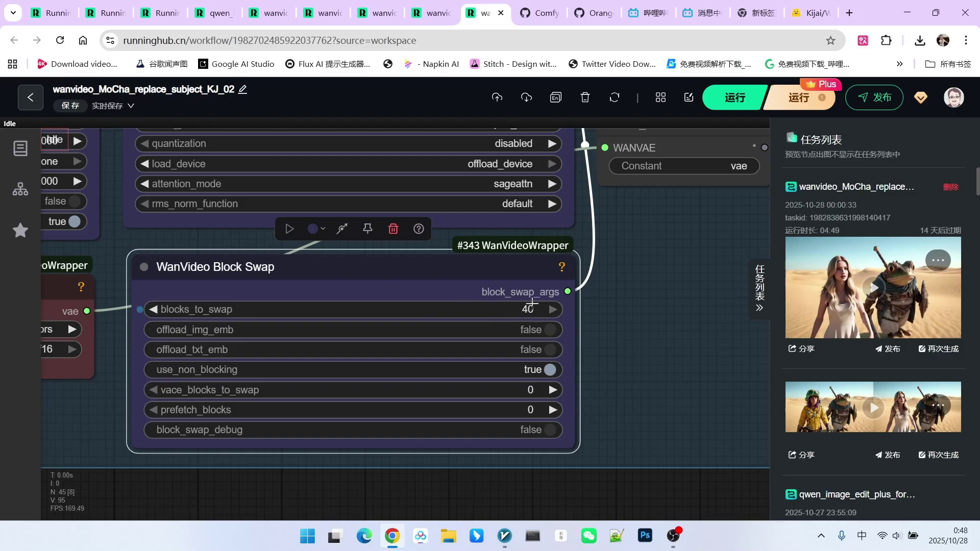
Examine the Load Reference Video node's frame settings and video preview in the Input Video group
{"action": "scroll", "coordinate": [532, 302], "scroll_direction": "down", "scroll_amount": 5}
{"action": "scroll", "coordinate": [508, 309], "scroll_direction": "up", "scroll_amount": 3}
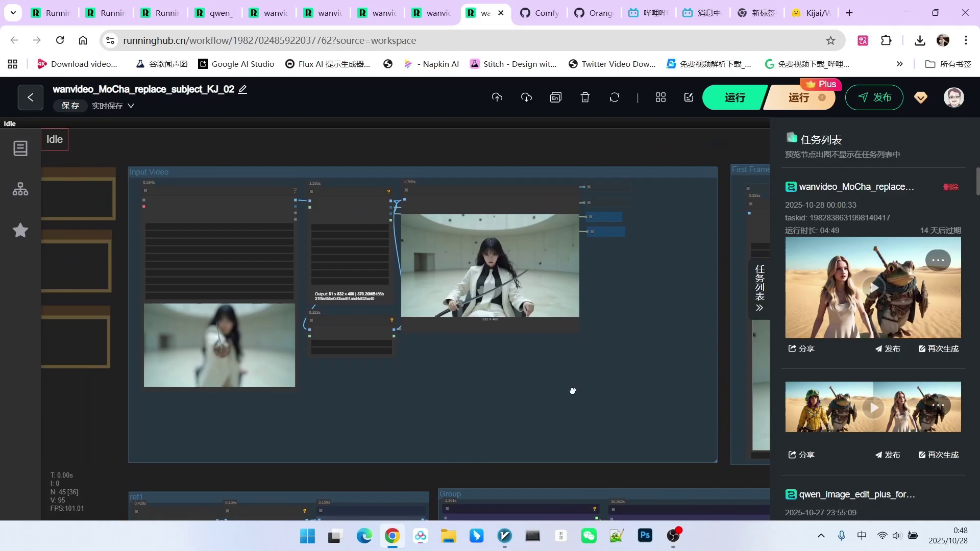
{"action": "scroll", "coordinate": [491, 378], "scroll_direction": "up", "scroll_amount": 5}
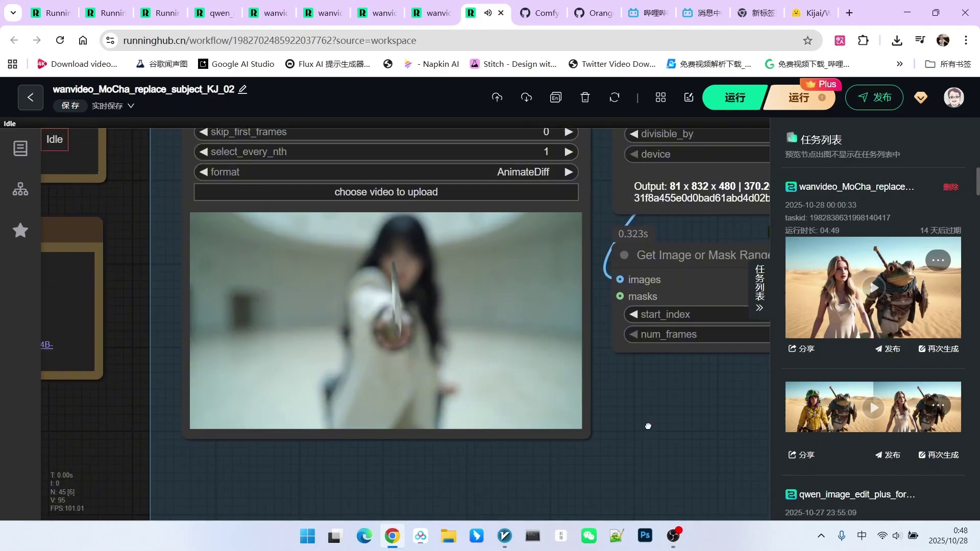
{"action": "scroll", "coordinate": [668, 408], "scroll_direction": "down", "scroll_amount": 2}
{"action": "left_click_drag", "start_coordinate": [699, 409], "coordinate": [604, 419]}
{"action": "scroll", "coordinate": [603, 419], "scroll_direction": "down", "scroll_amount": 3}
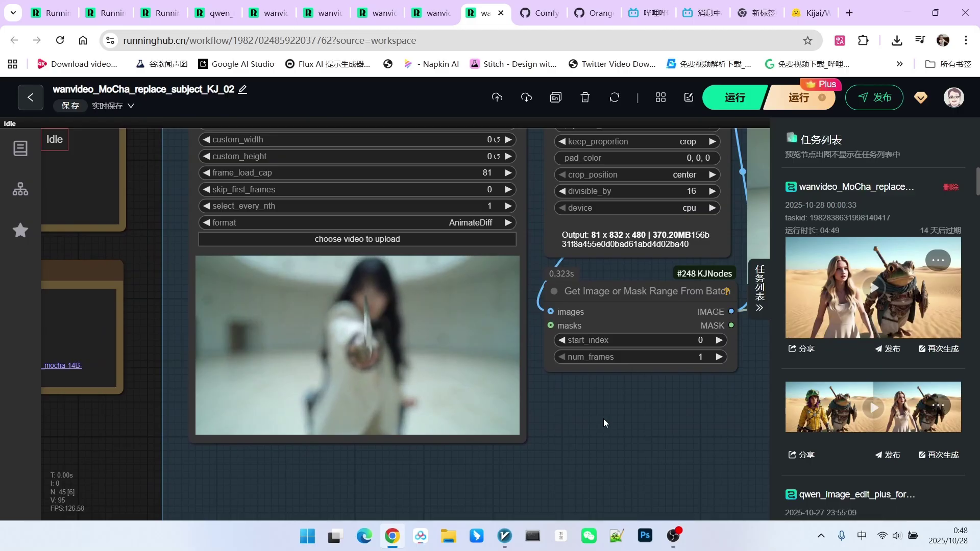
Inspect the Resize Image v2, Get Image or Mask Range From Batch and Preview Image nodes in the Input Video group
{"action": "left_click", "coordinate": [470, 158]}
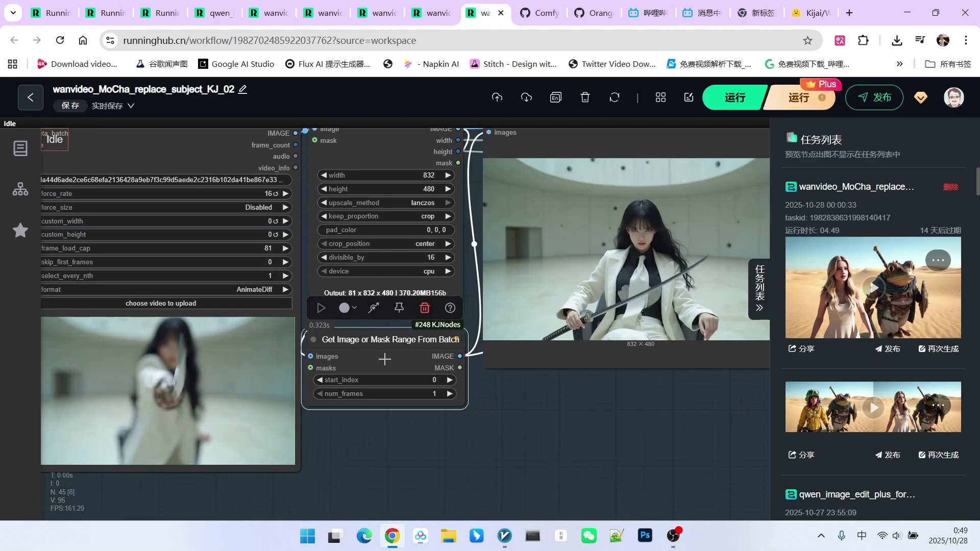
{"action": "left_click_drag", "start_coordinate": [396, 343], "coordinate": [395, 347]}
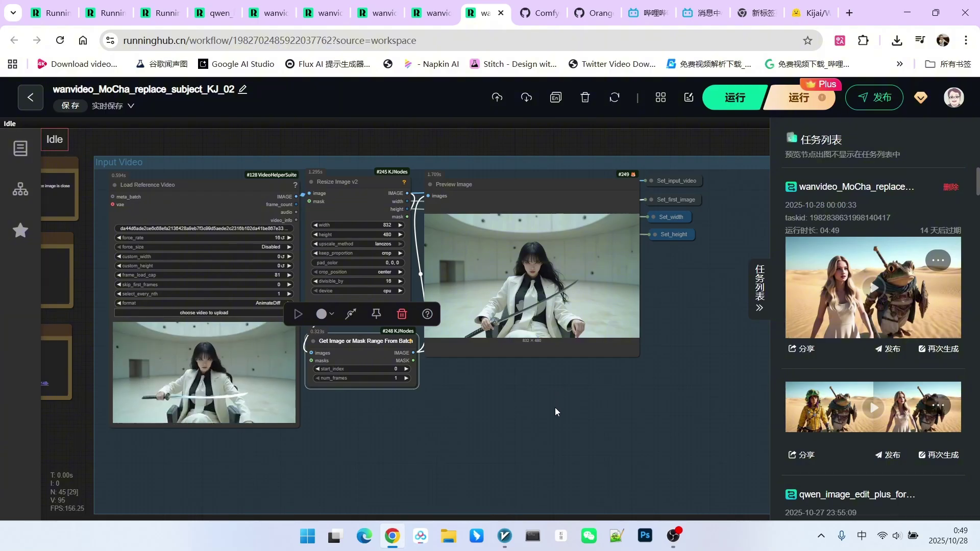
{"action": "scroll", "coordinate": [581, 382], "scroll_direction": "up", "scroll_amount": 1}
{"action": "scroll", "coordinate": [582, 386], "scroll_direction": "up", "scroll_amount": 2}
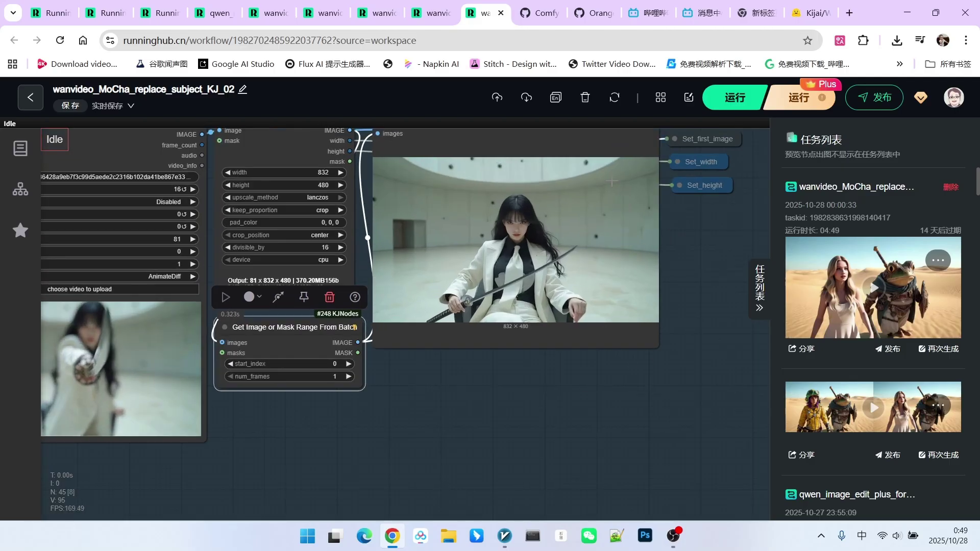
{"action": "scroll", "coordinate": [535, 363], "scroll_direction": "down", "scroll_amount": 3}
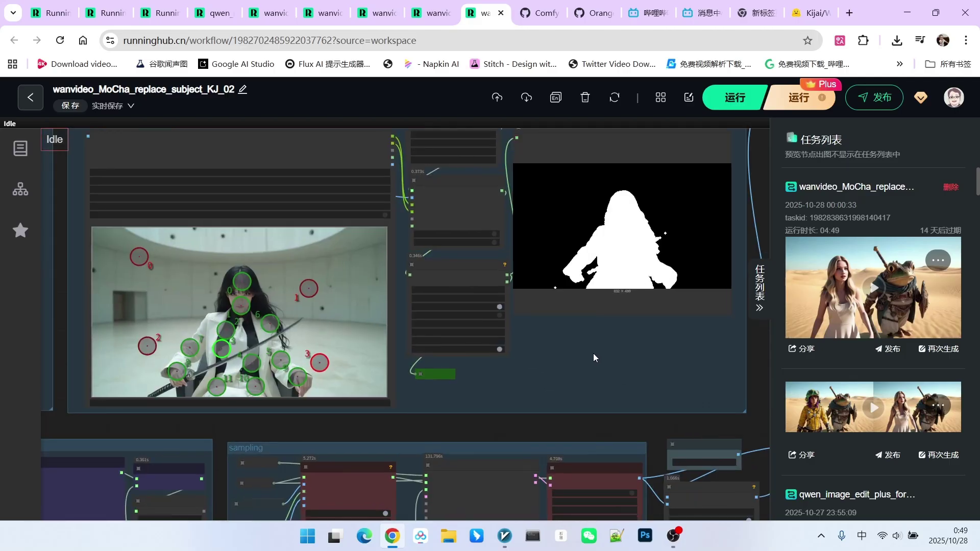
Examine the Points Editor node and the connected SAM2 segmentation nodes in the first-frame masking group
{"action": "left_click_drag", "start_coordinate": [593, 353], "coordinate": [660, 452]}
{"action": "scroll", "coordinate": [605, 387], "scroll_direction": "up", "scroll_amount": 2}
{"action": "scroll", "coordinate": [234, 189], "scroll_direction": "up", "scroll_amount": 3}
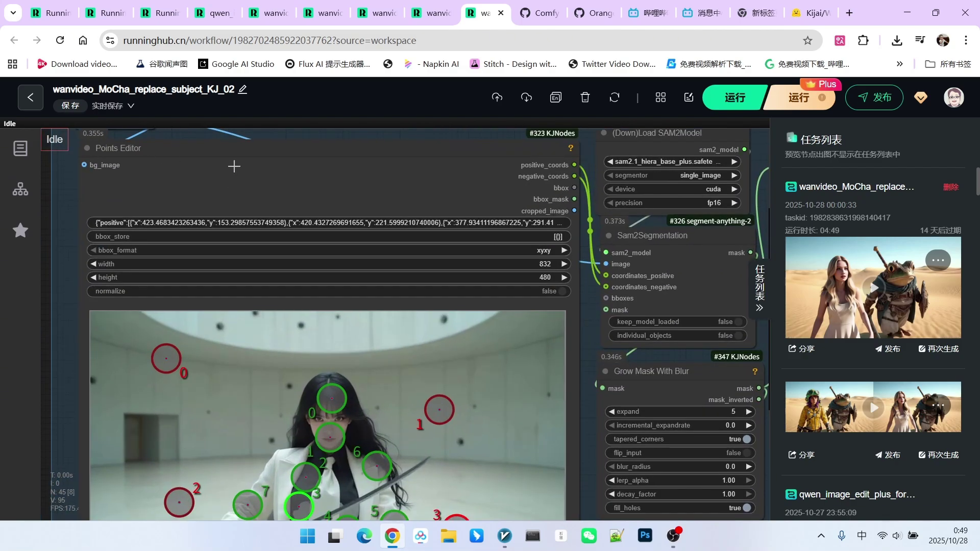
Examine the Points Editor's point layout, the Sam2Segmentation node and the Grow Mask With Blur settings in the first-frame masking group
{"action": "scroll", "coordinate": [234, 166], "scroll_direction": "down", "scroll_amount": 4}
{"action": "left_click_drag", "start_coordinate": [578, 444], "coordinate": [618, 391]}
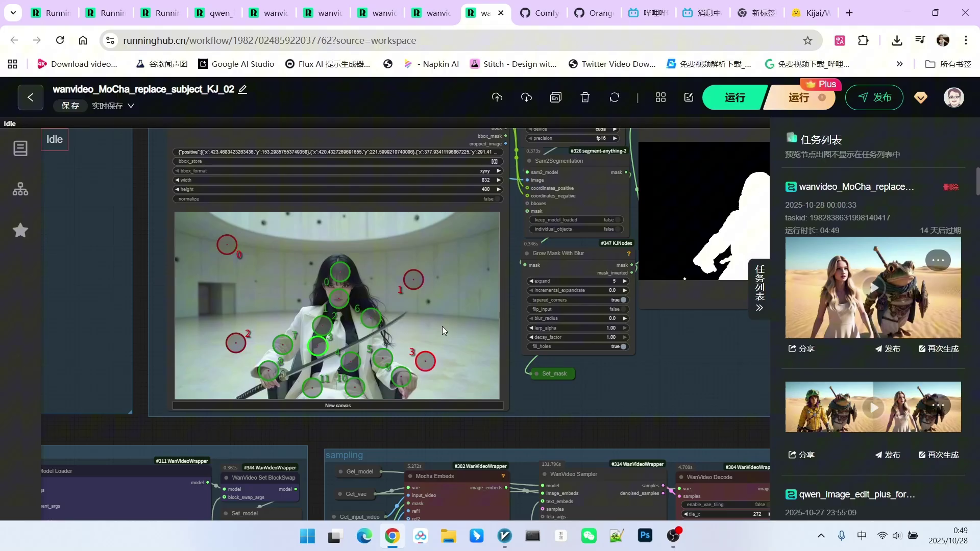
{"action": "scroll", "coordinate": [493, 238], "scroll_direction": "up", "scroll_amount": 5}
{"action": "left_click", "coordinate": [480, 229]}
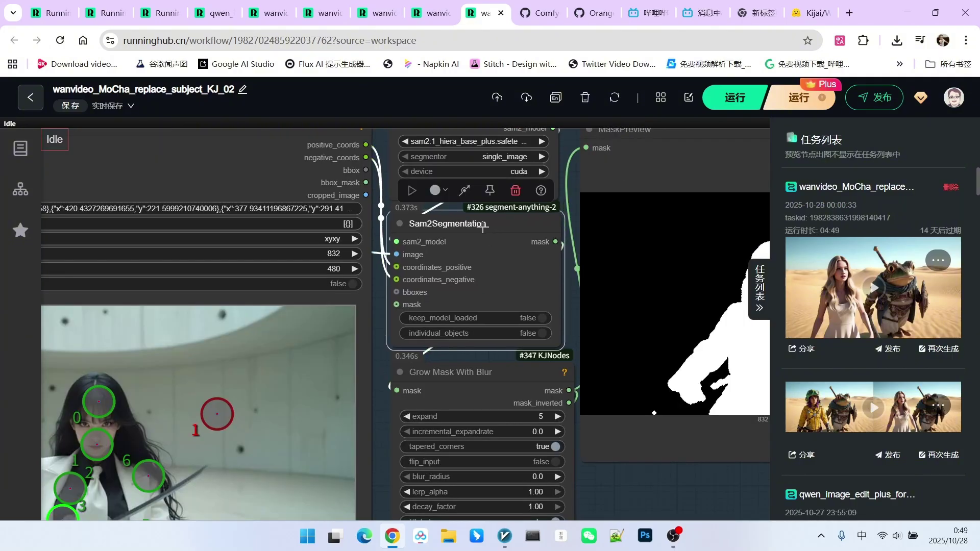
{"action": "scroll", "coordinate": [505, 225], "scroll_direction": "down", "scroll_amount": 2}
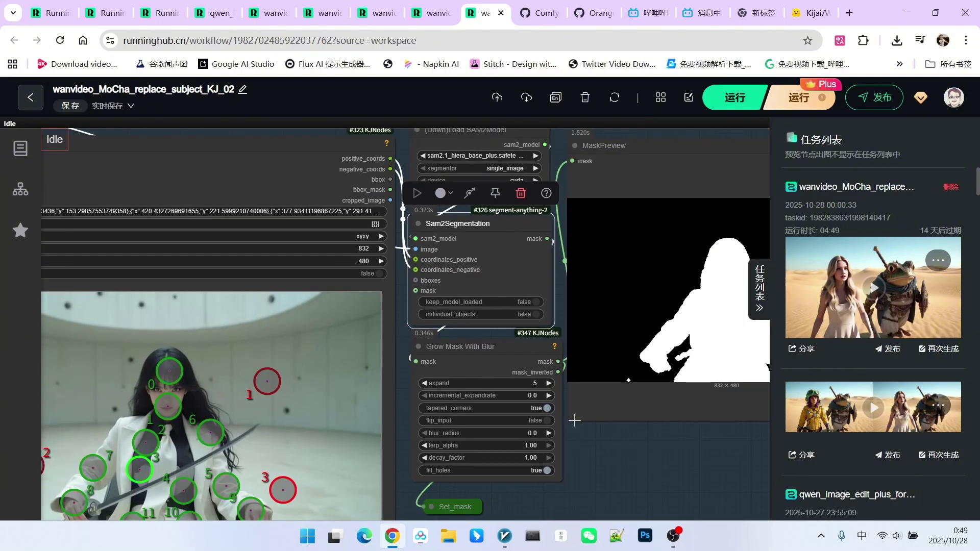
{"action": "left_click_drag", "start_coordinate": [574, 420], "coordinate": [562, 371]}
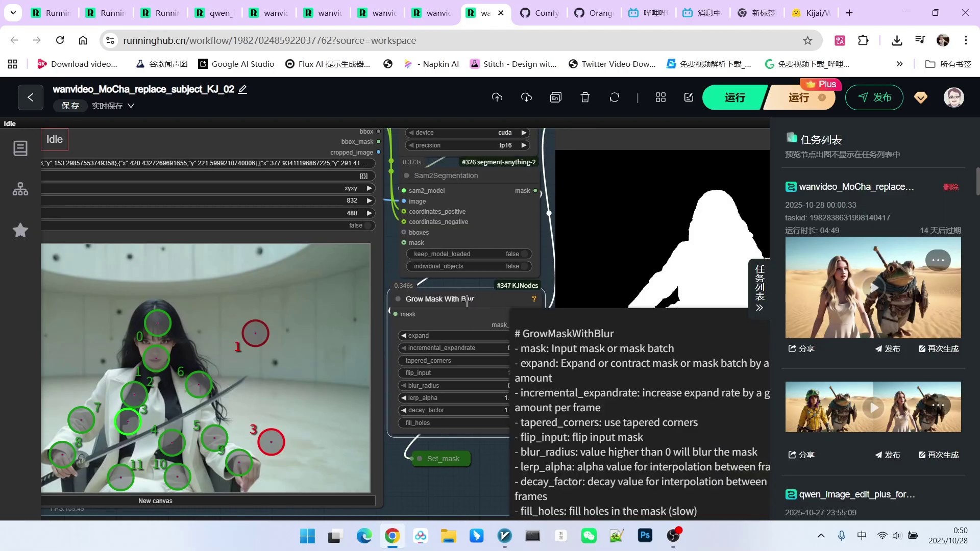
{"action": "left_click", "coordinate": [467, 301]}
{"action": "scroll", "coordinate": [571, 410], "scroll_direction": "up", "scroll_amount": 2}
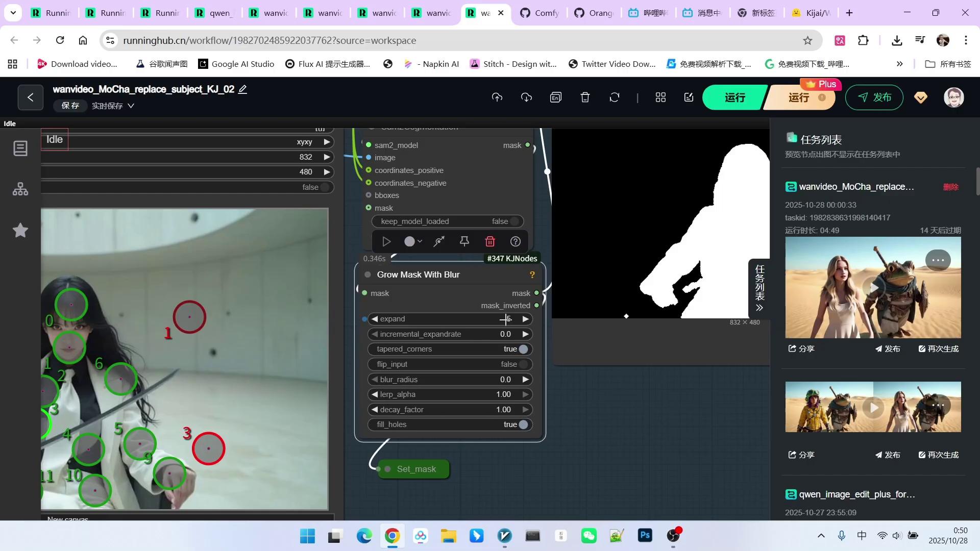
Review the source video preview in the Input Video group again, together with its resize and frame-range nodes
{"action": "scroll", "coordinate": [446, 303], "scroll_direction": "down", "scroll_amount": 4}
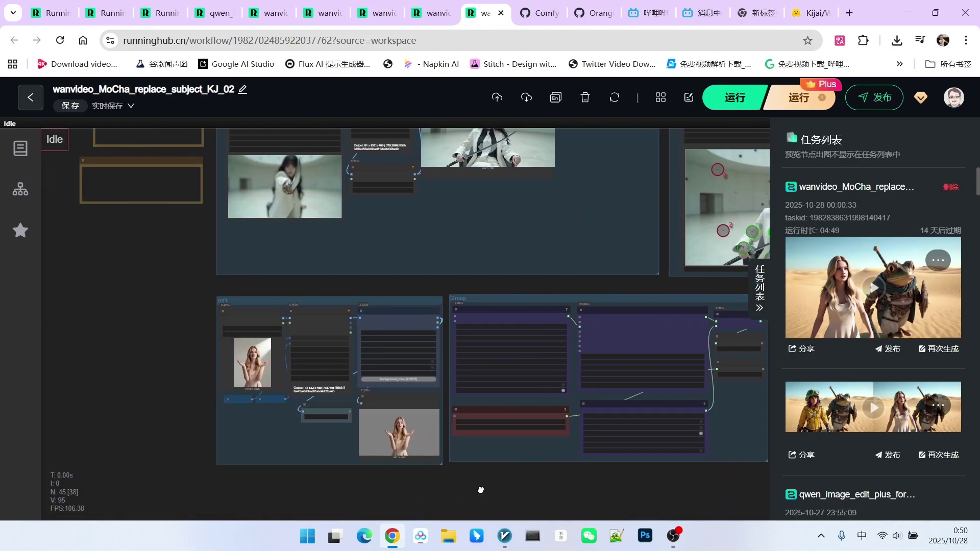
{"action": "scroll", "coordinate": [195, 392], "scroll_direction": "up", "scroll_amount": 8}
{"action": "left_click_drag", "start_coordinate": [195, 347], "coordinate": [153, 341]}
{"action": "scroll", "coordinate": [152, 341], "scroll_direction": "down", "scroll_amount": 3}
{"action": "scroll", "coordinate": [152, 340], "scroll_direction": "down", "scroll_amount": 5}
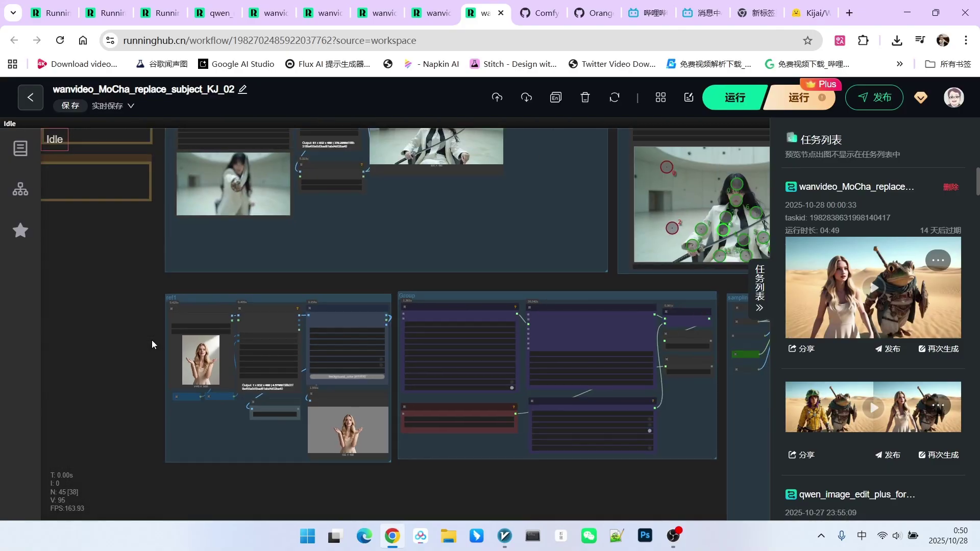
{"action": "left_click_drag", "start_coordinate": [140, 294], "coordinate": [147, 352]}
{"action": "scroll", "coordinate": [189, 225], "scroll_direction": "up", "scroll_amount": 7}
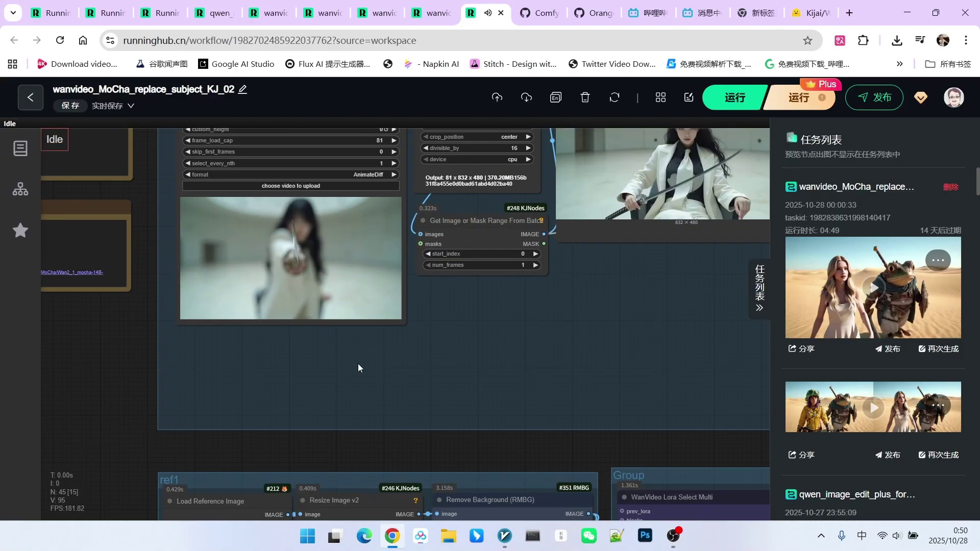
{"action": "scroll", "coordinate": [358, 365], "scroll_direction": "up", "scroll_amount": 1}
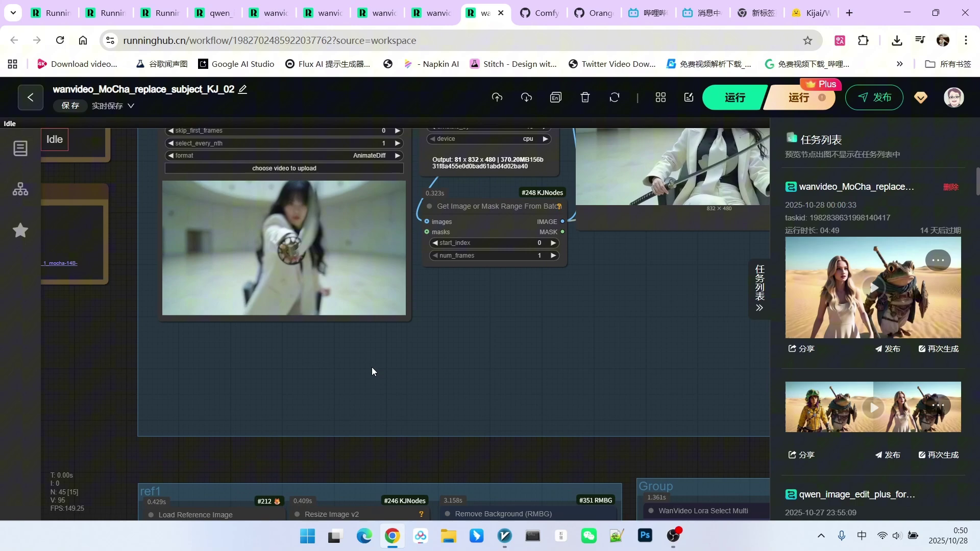
{"action": "scroll", "coordinate": [370, 373], "scroll_direction": "down", "scroll_amount": 1}
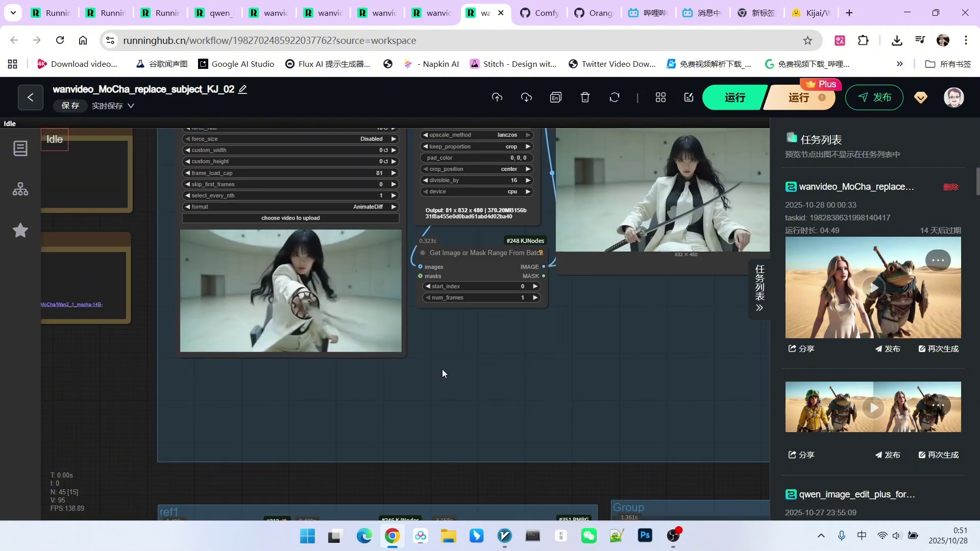
{"action": "scroll", "coordinate": [441, 368], "scroll_direction": "down", "scroll_amount": 5}
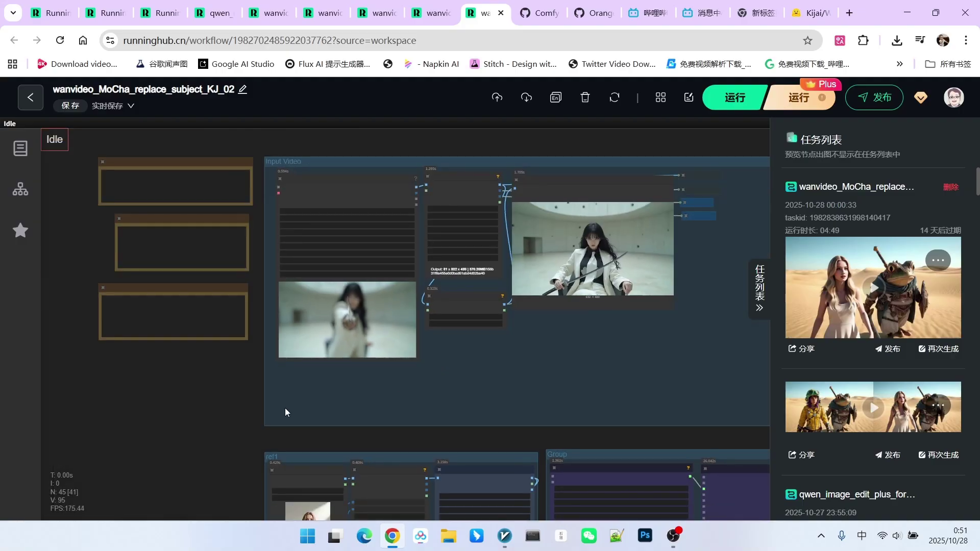
Inspect the Load Reference Image node and the Resize Image v2 size and padding settings in the ref1 group
{"action": "left_click_drag", "start_coordinate": [187, 445], "coordinate": [205, 228]}
{"action": "scroll", "coordinate": [245, 336], "scroll_direction": "up", "scroll_amount": 5}
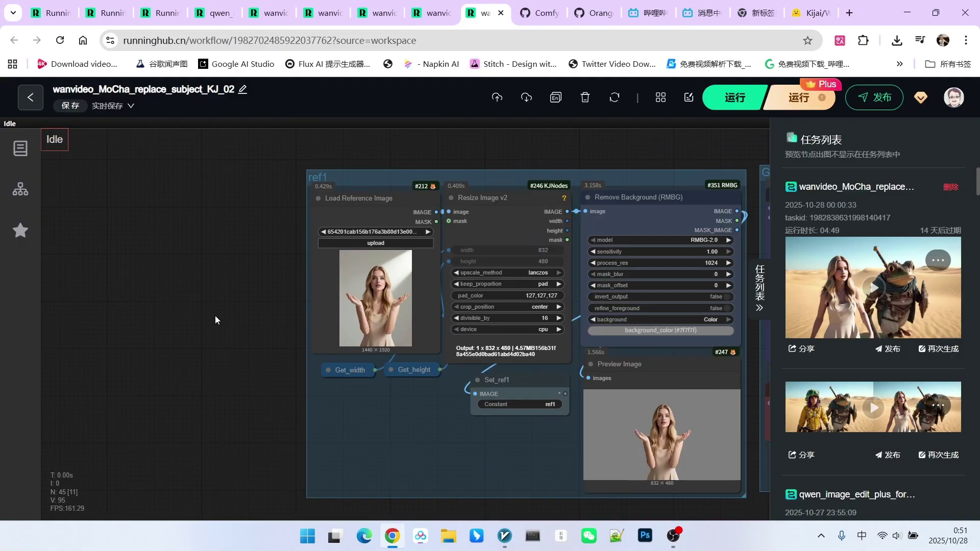
{"action": "scroll", "coordinate": [222, 304], "scroll_direction": "up", "scroll_amount": 3}
{"action": "left_click_drag", "start_coordinate": [232, 301], "coordinate": [170, 302]}
{"action": "scroll", "coordinate": [170, 302], "scroll_direction": "down", "scroll_amount": 3}
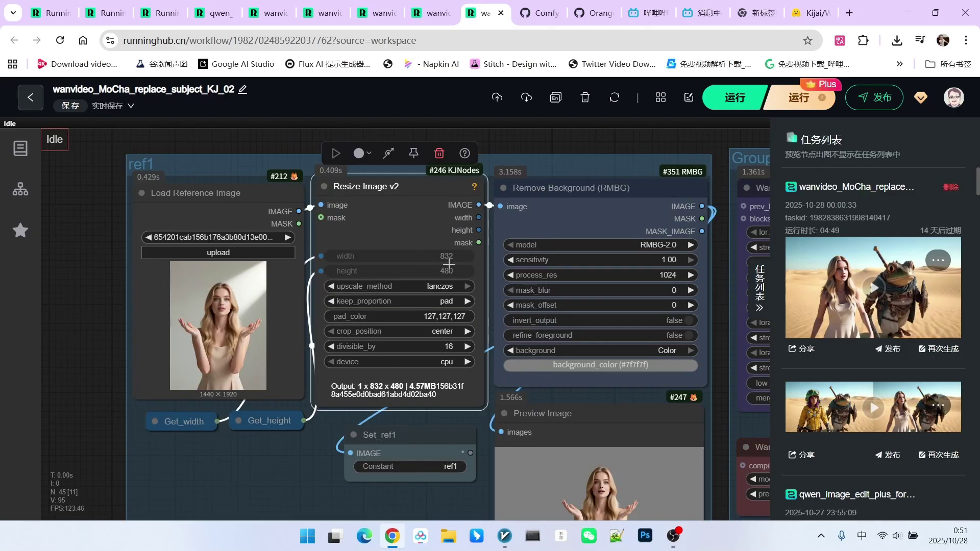
{"action": "scroll", "coordinate": [438, 280], "scroll_direction": "up", "scroll_amount": 2}
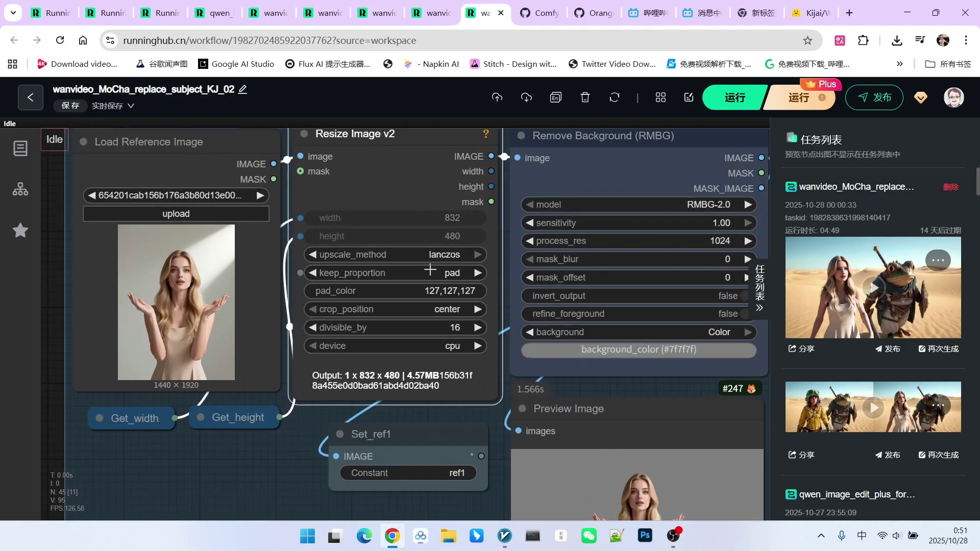
{"action": "scroll", "coordinate": [454, 274], "scroll_direction": "down", "scroll_amount": 2}
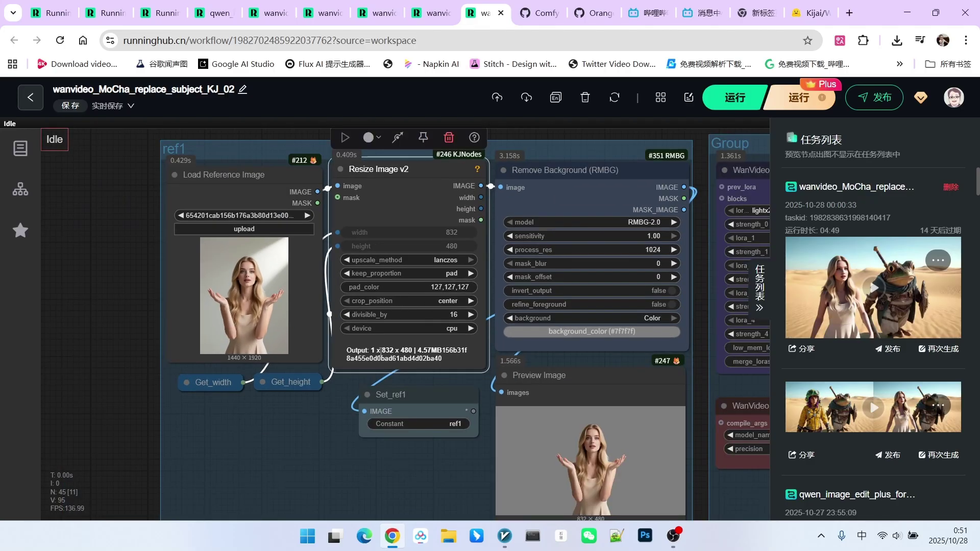
Read the Markdown Note with the reference image recommendations, focusing on the advice about a clean background
{"action": "scroll", "coordinate": [381, 351], "scroll_direction": "down", "scroll_amount": 1}
{"action": "left_click_drag", "start_coordinate": [370, 455], "coordinate": [396, 450]}
{"action": "scroll", "coordinate": [396, 451], "scroll_direction": "down", "scroll_amount": 5}
{"action": "scroll", "coordinate": [179, 384], "scroll_direction": "up", "scroll_amount": 8}
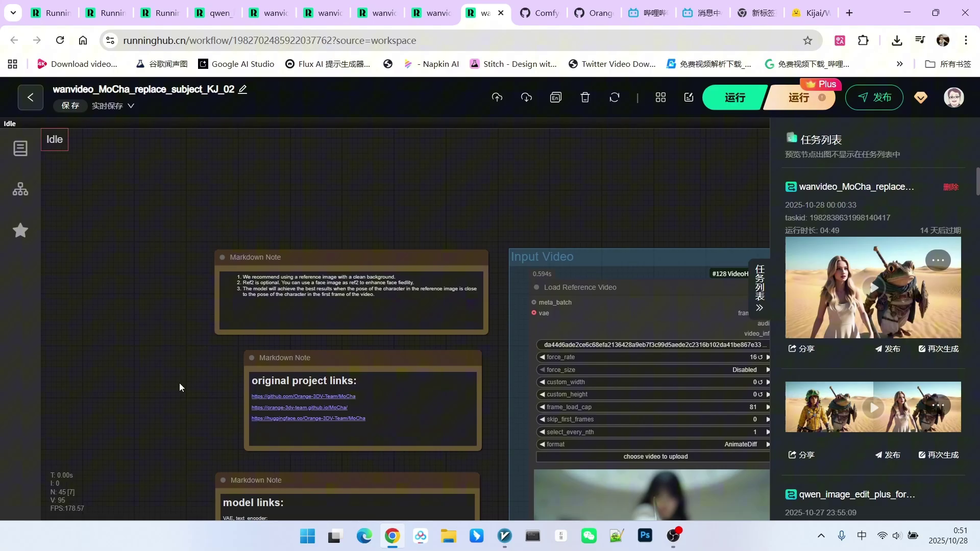
{"action": "left_click_drag", "start_coordinate": [179, 396], "coordinate": [162, 406]}
{"action": "scroll", "coordinate": [179, 320], "scroll_direction": "up", "scroll_amount": 4}
{"action": "left_click_drag", "start_coordinate": [179, 319], "coordinate": [77, 336]}
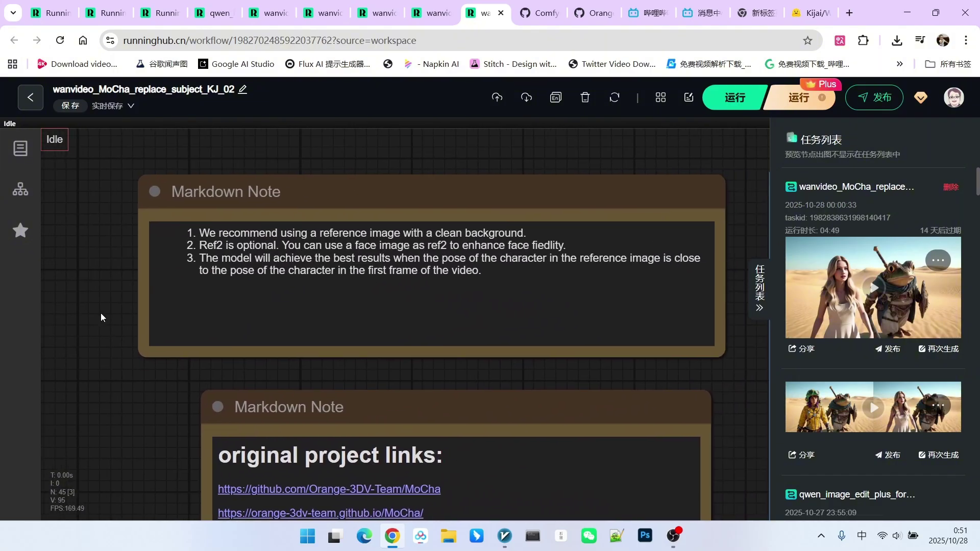
{"action": "double_click", "coordinate": [408, 235]}
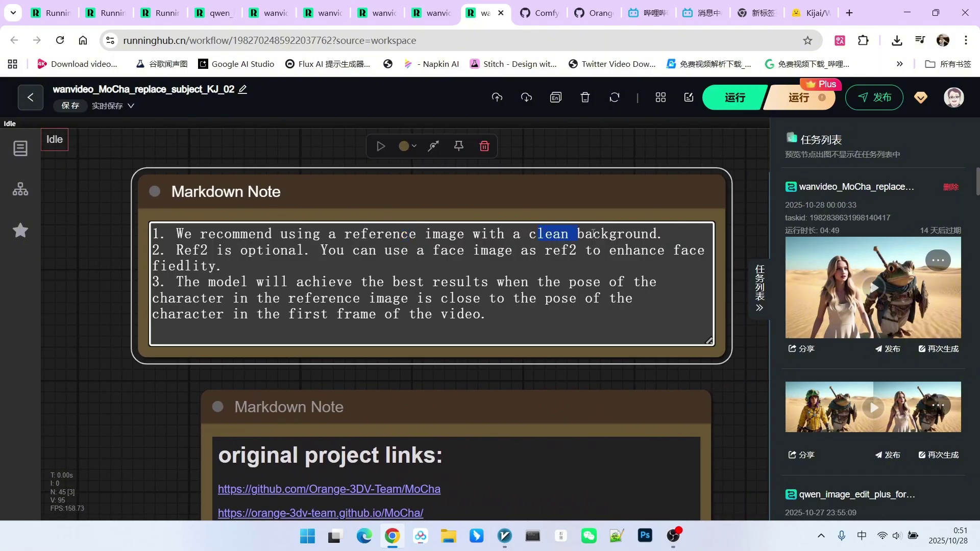
{"action": "scroll", "coordinate": [84, 277], "scroll_direction": "down", "scroll_amount": 12}
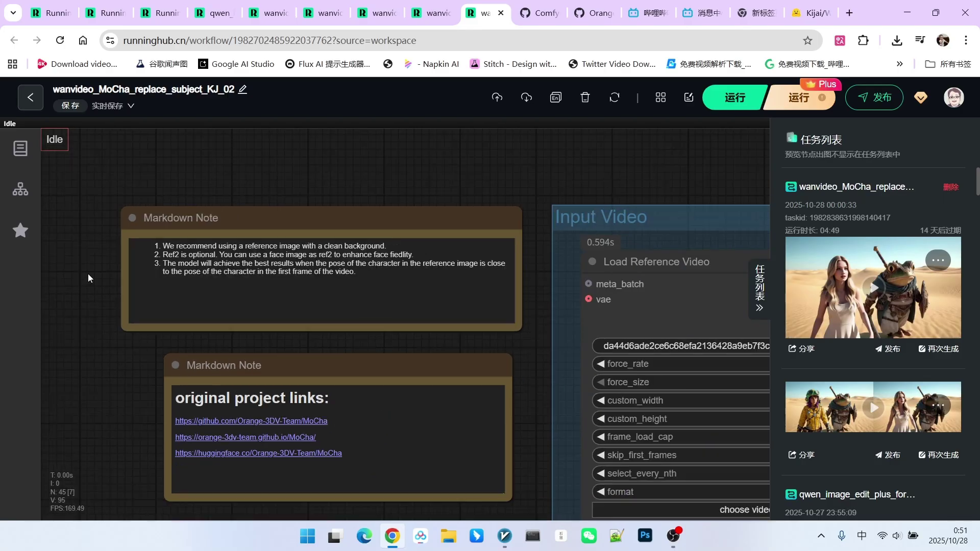
Examine the pad color, the Remove Background (RMBG) settings and the reference image preview in the ref1 group
{"action": "left_click_drag", "start_coordinate": [446, 221], "coordinate": [424, 105]}
{"action": "scroll", "coordinate": [453, 266], "scroll_direction": "up", "scroll_amount": 9}
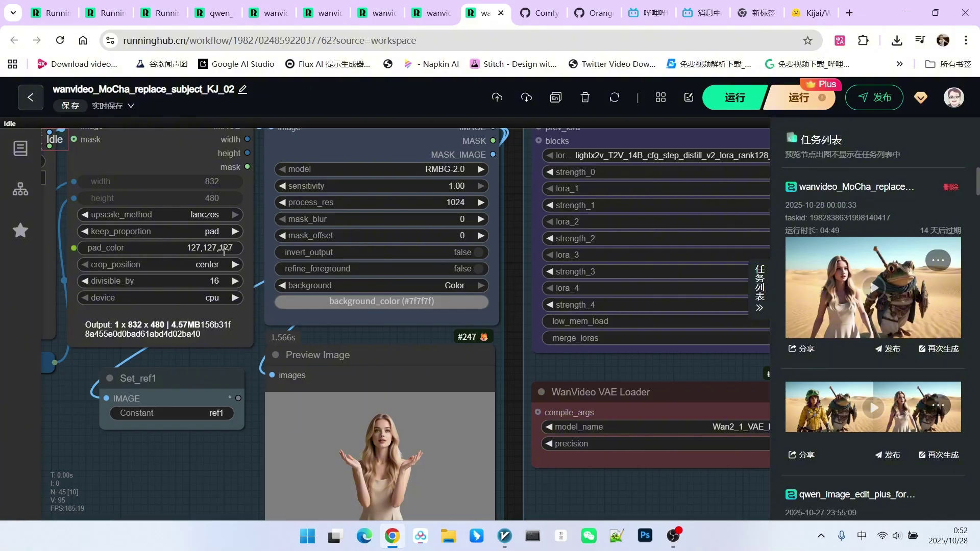
{"action": "scroll", "coordinate": [235, 248], "scroll_direction": "down", "scroll_amount": 5}
{"action": "scroll", "coordinate": [251, 423], "scroll_direction": "up", "scroll_amount": 4}
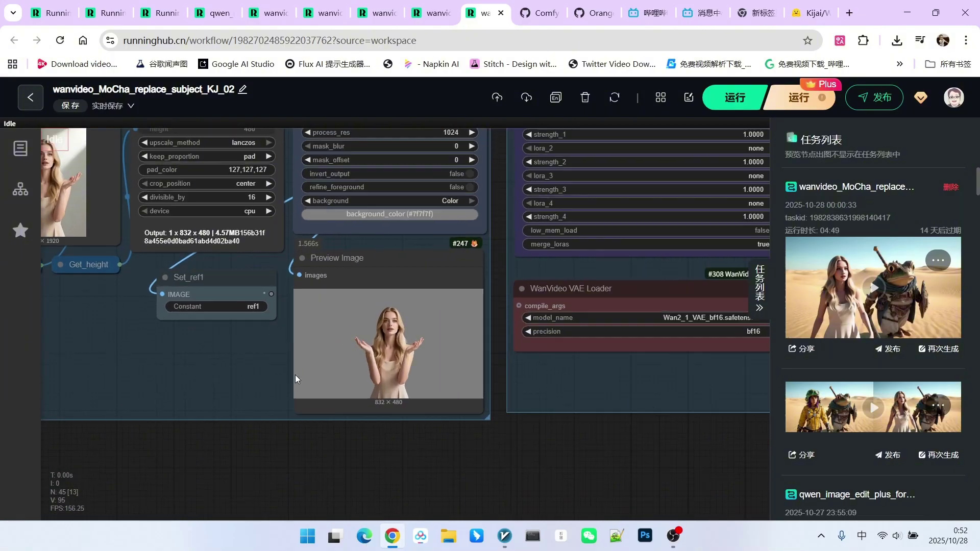
Examine the Mocha Embeds node in the sampling group and trace its VAE, input video, mask and ref1 inputs
{"action": "scroll", "coordinate": [565, 376], "scroll_direction": "down", "scroll_amount": 5}
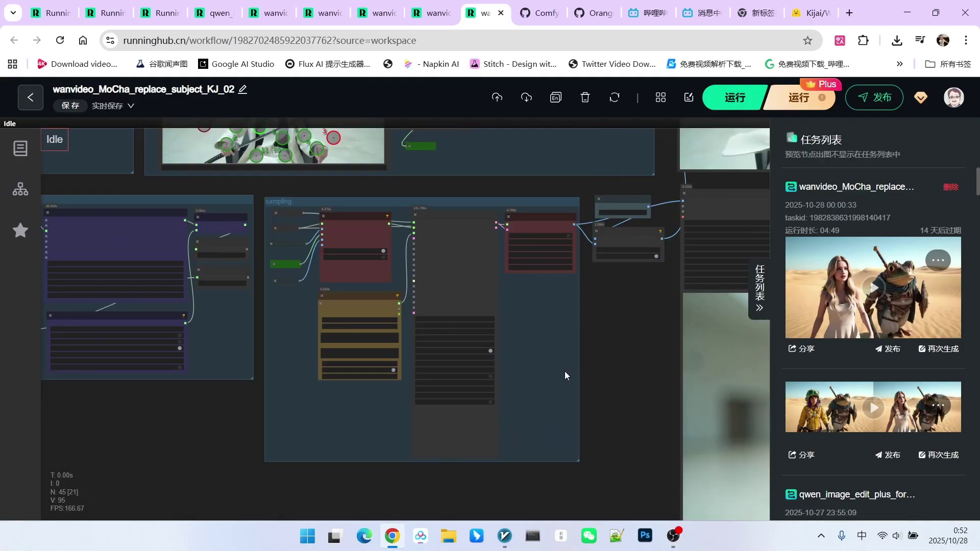
{"action": "scroll", "coordinate": [408, 296], "scroll_direction": "up", "scroll_amount": 5}
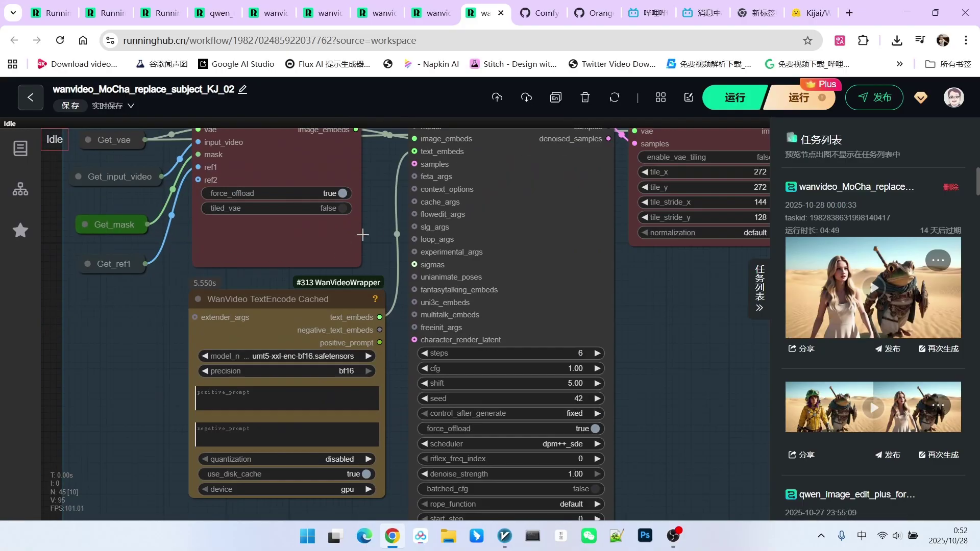
{"action": "left_click_drag", "start_coordinate": [383, 219], "coordinate": [400, 272]}
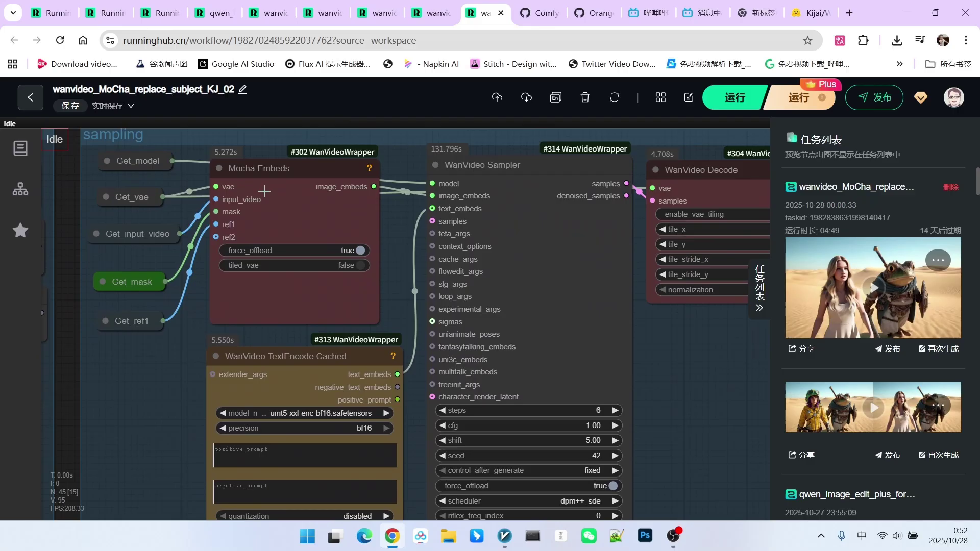
{"action": "left_click_drag", "start_coordinate": [276, 184], "coordinate": [279, 177]}
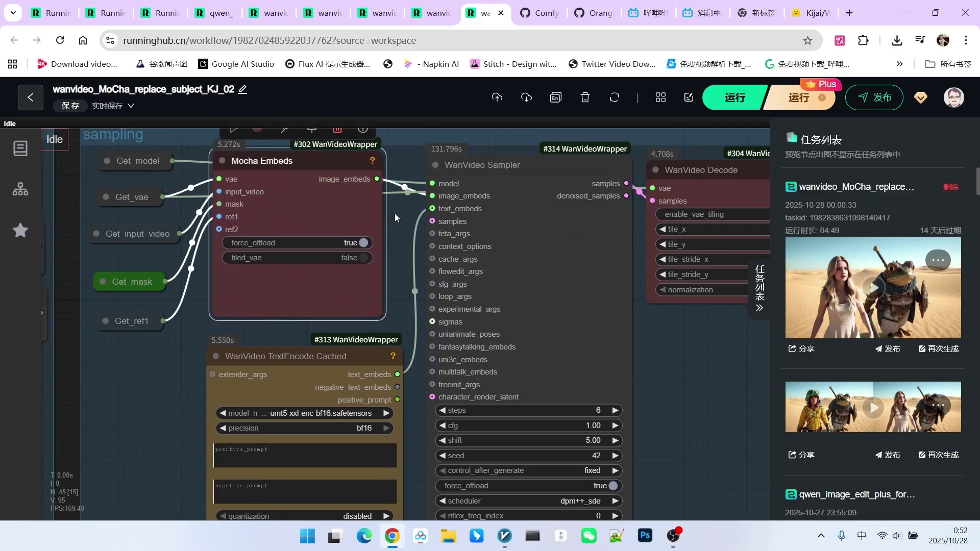
{"action": "left_click_drag", "start_coordinate": [396, 219], "coordinate": [404, 232]}
{"action": "left_click_drag", "start_coordinate": [280, 173], "coordinate": [292, 179]}
{"action": "left_click_drag", "start_coordinate": [135, 205], "coordinate": [136, 200]}
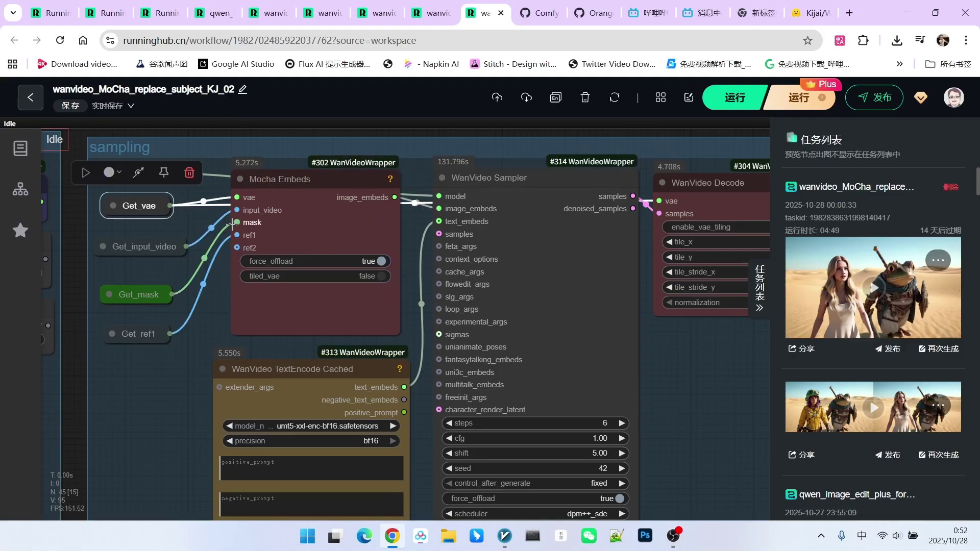
{"action": "left_click_drag", "start_coordinate": [146, 245], "coordinate": [147, 240]}
{"action": "left_click_drag", "start_coordinate": [132, 290], "coordinate": [131, 281]}
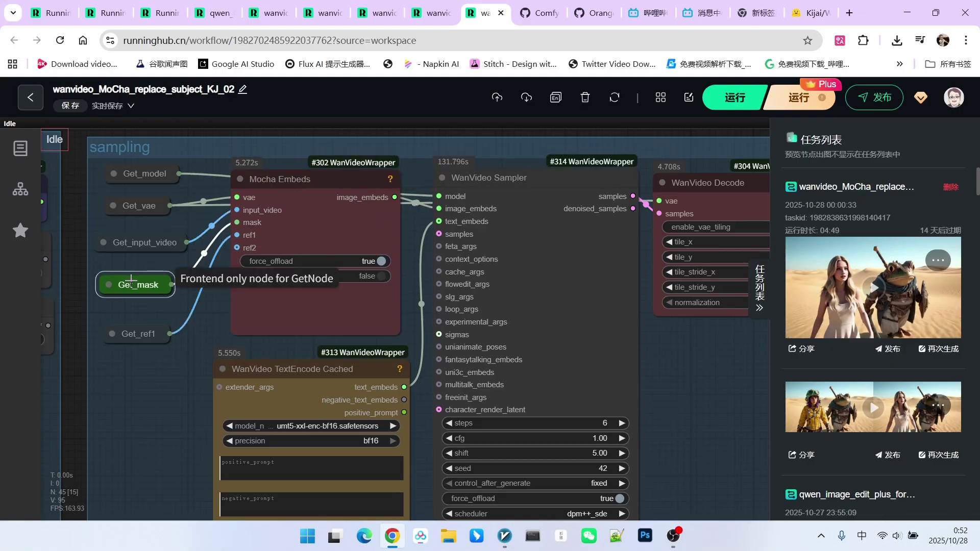
{"action": "left_click_drag", "start_coordinate": [139, 337], "coordinate": [138, 329]}
{"action": "scroll", "coordinate": [210, 307], "scroll_direction": "down", "scroll_amount": 1}
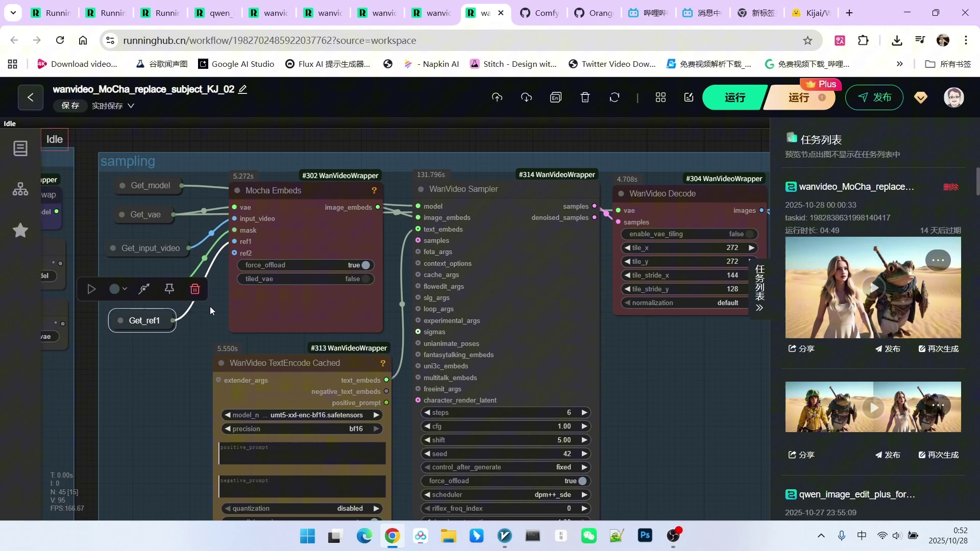
Inspect the WanVideo TextEncode Cached node's description, text encoder model and prompt fields
{"action": "scroll", "coordinate": [335, 210], "scroll_direction": "up", "scroll_amount": 3}
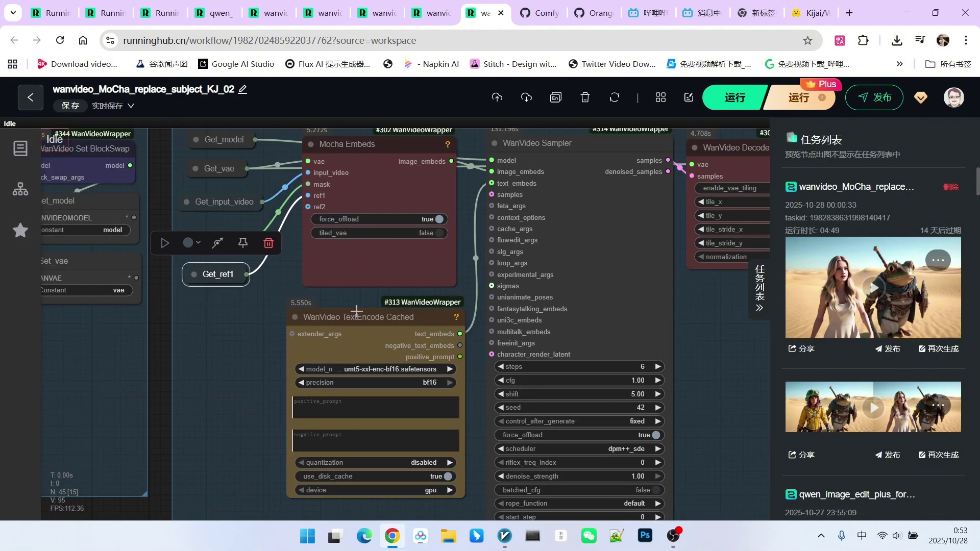
{"action": "scroll", "coordinate": [353, 311], "scroll_direction": "up", "scroll_amount": 3}
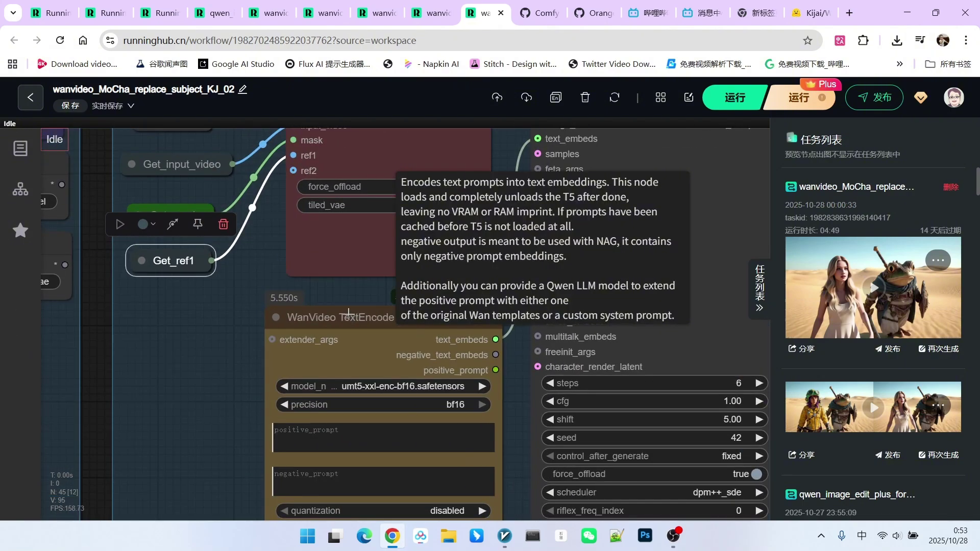
{"action": "left_click_drag", "start_coordinate": [348, 313], "coordinate": [346, 312]}
{"action": "left_click_drag", "start_coordinate": [235, 331], "coordinate": [248, 200]}
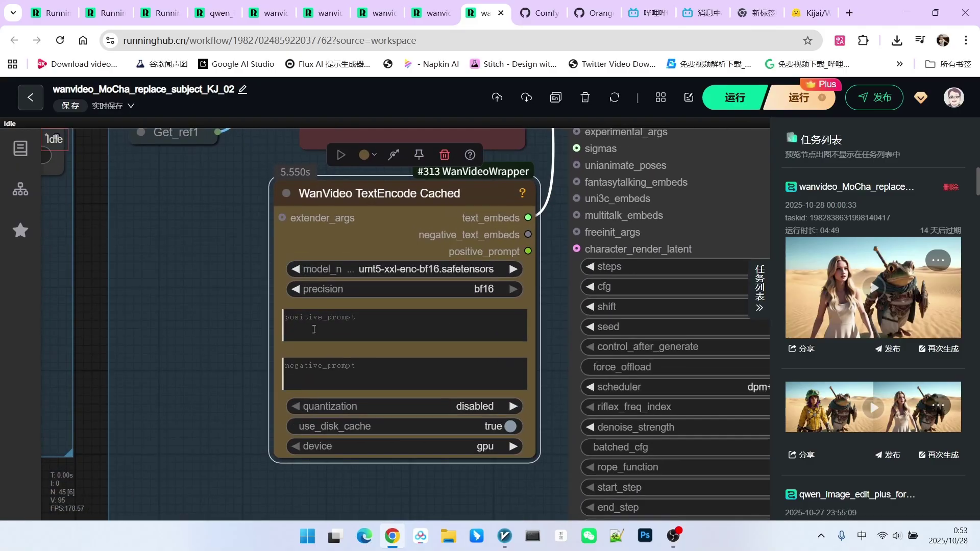
{"action": "scroll", "coordinate": [282, 319], "scroll_direction": "up", "scroll_amount": 3}
Check the WanVideo Sampler's steps, cfg, shift, seed and scheduler settings
{"action": "scroll", "coordinate": [195, 299], "scroll_direction": "down", "scroll_amount": 8}
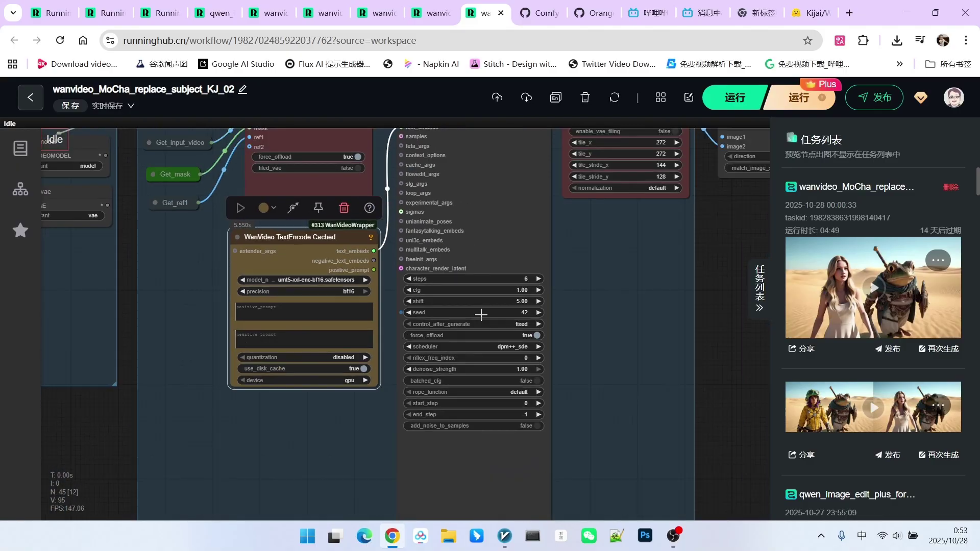
{"action": "scroll", "coordinate": [605, 301], "scroll_direction": "up", "scroll_amount": 6}
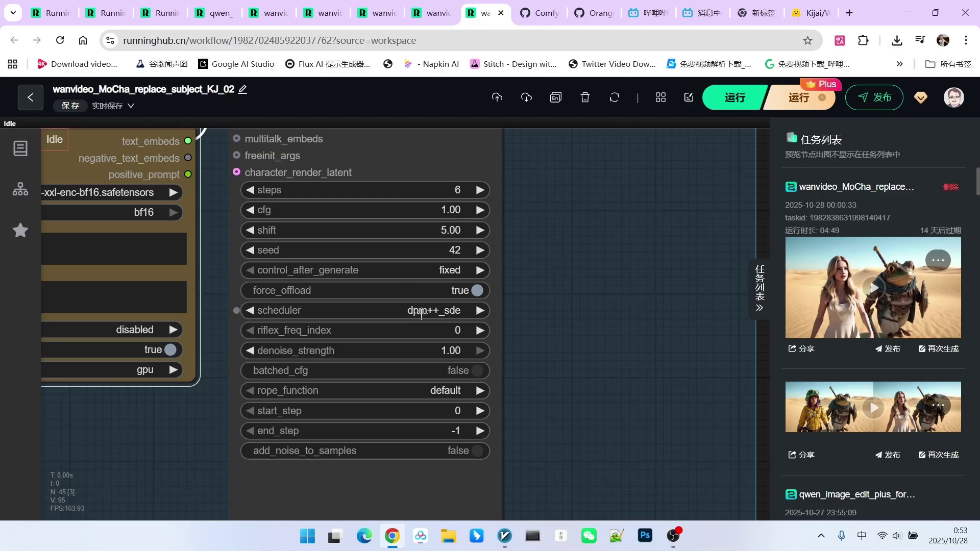
{"action": "scroll", "coordinate": [529, 315], "scroll_direction": "down", "scroll_amount": 10}
View the generated video and the side-by-side comparison with the source video in the output nodes
{"action": "left_click_drag", "start_coordinate": [529, 315], "coordinate": [246, 257]}
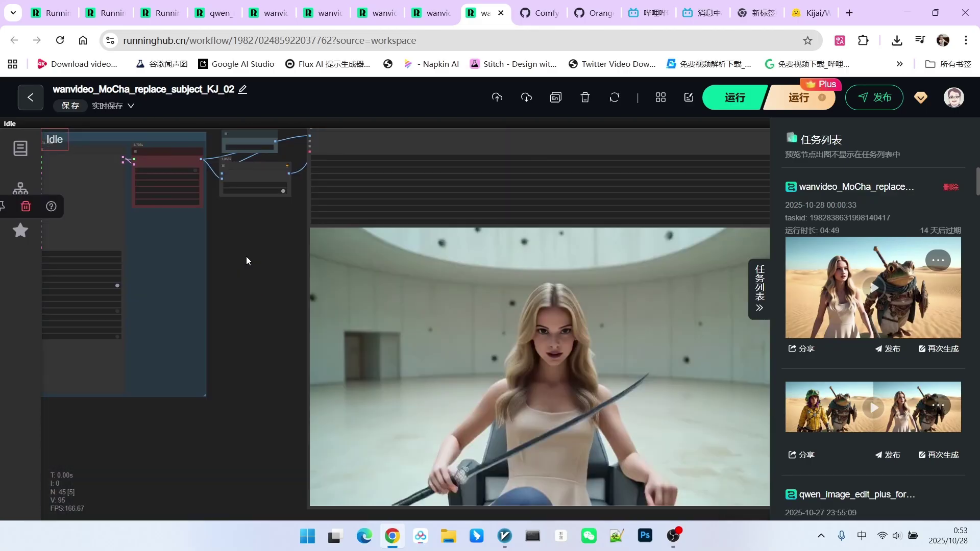
{"action": "scroll", "coordinate": [247, 256], "scroll_direction": "down", "scroll_amount": 5}
{"action": "left_click_drag", "start_coordinate": [599, 320], "coordinate": [518, 495]}
{"action": "scroll", "coordinate": [344, 287], "scroll_direction": "up", "scroll_amount": 10}
{"action": "scroll", "coordinate": [344, 291], "scroll_direction": "down", "scroll_amount": 1}
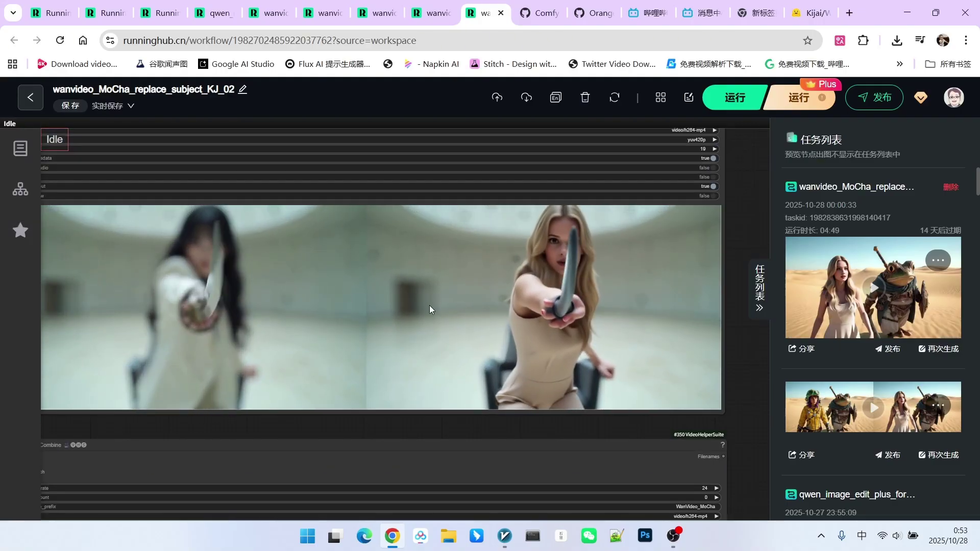
Compare the sword movements and hands of the replaced woman with the source woman in the combined output video
{"action": "scroll", "coordinate": [570, 285], "scroll_direction": "up", "scroll_amount": 1}
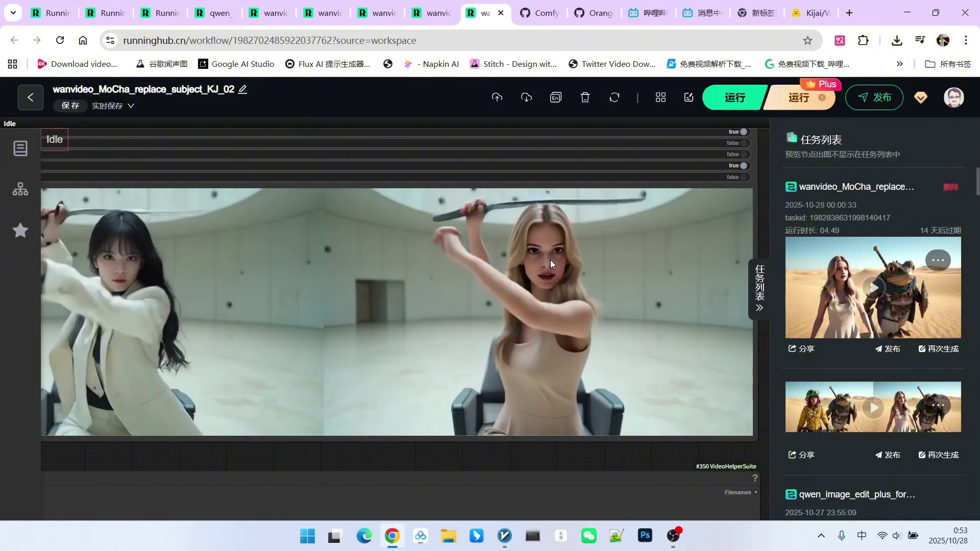
{"action": "scroll", "coordinate": [532, 248], "scroll_direction": "down", "scroll_amount": 1}
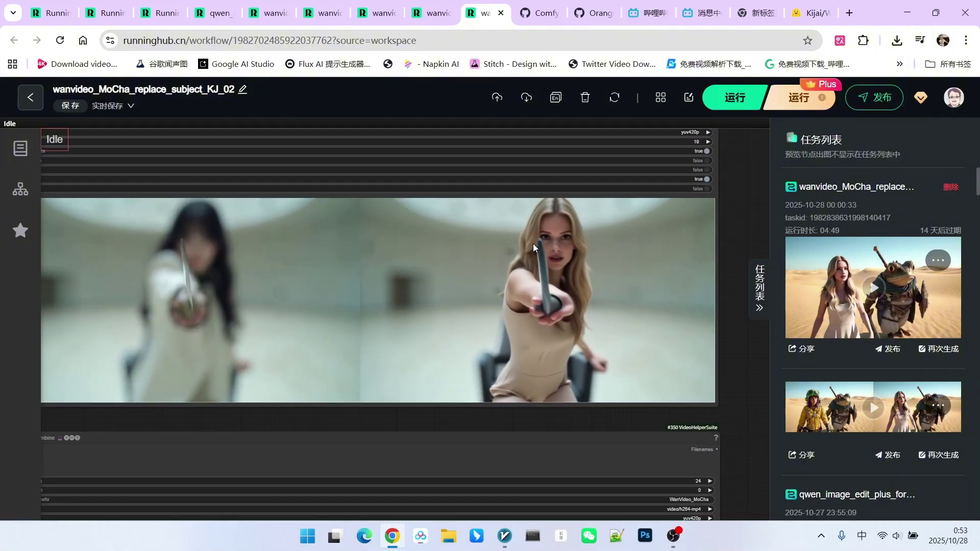
{"action": "scroll", "coordinate": [516, 282], "scroll_direction": "down", "scroll_amount": 1}
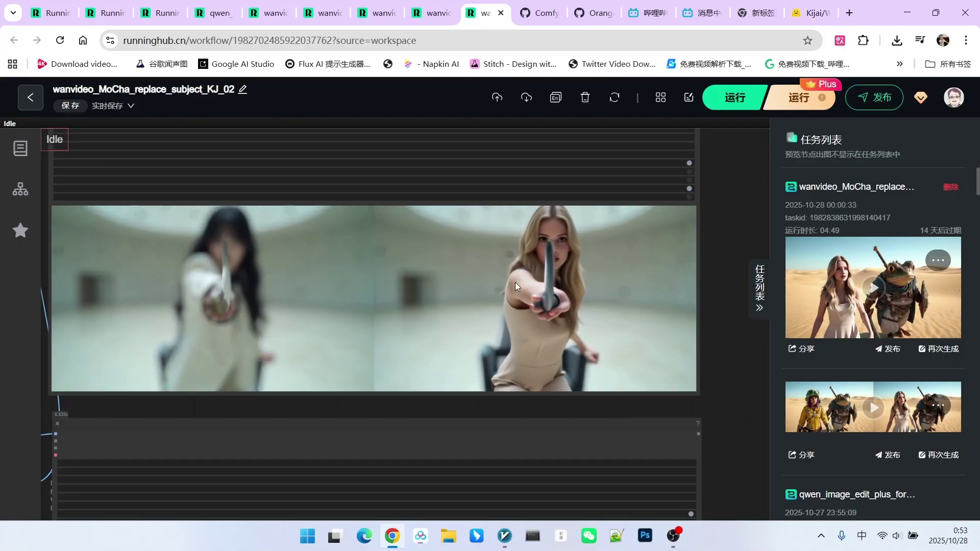
{"action": "scroll", "coordinate": [525, 265], "scroll_direction": "up", "scroll_amount": 1}
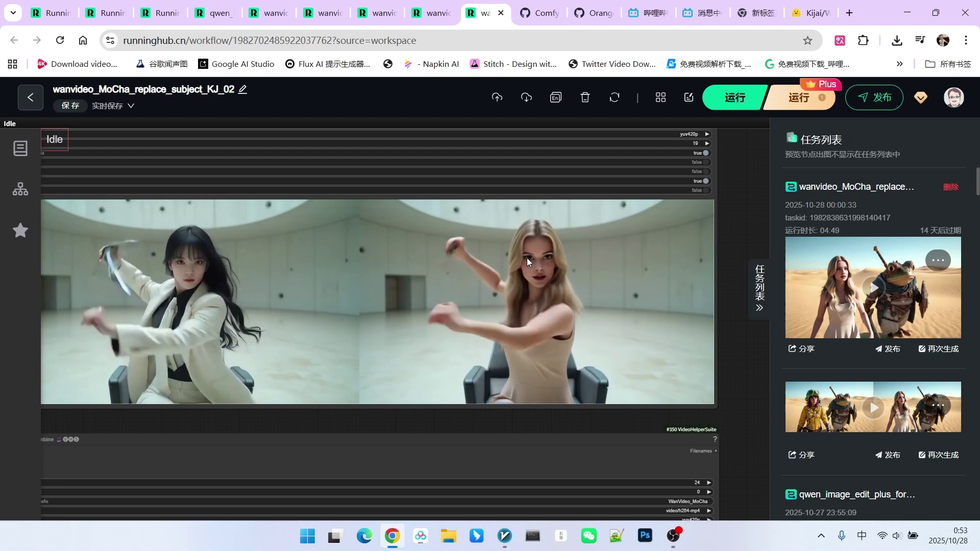
{"action": "scroll", "coordinate": [527, 245], "scroll_direction": "down", "scroll_amount": 3}
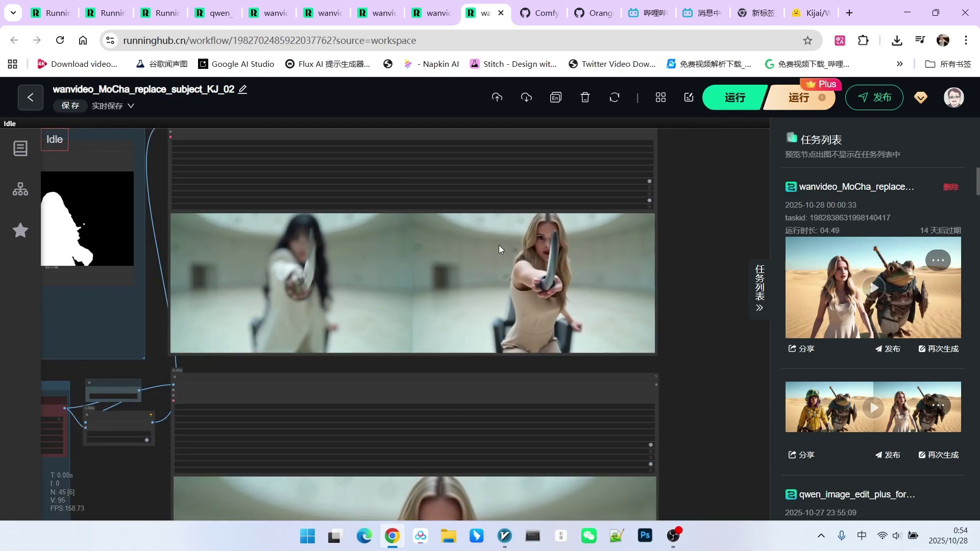
{"action": "scroll", "coordinate": [507, 244], "scroll_direction": "down", "scroll_amount": 9}
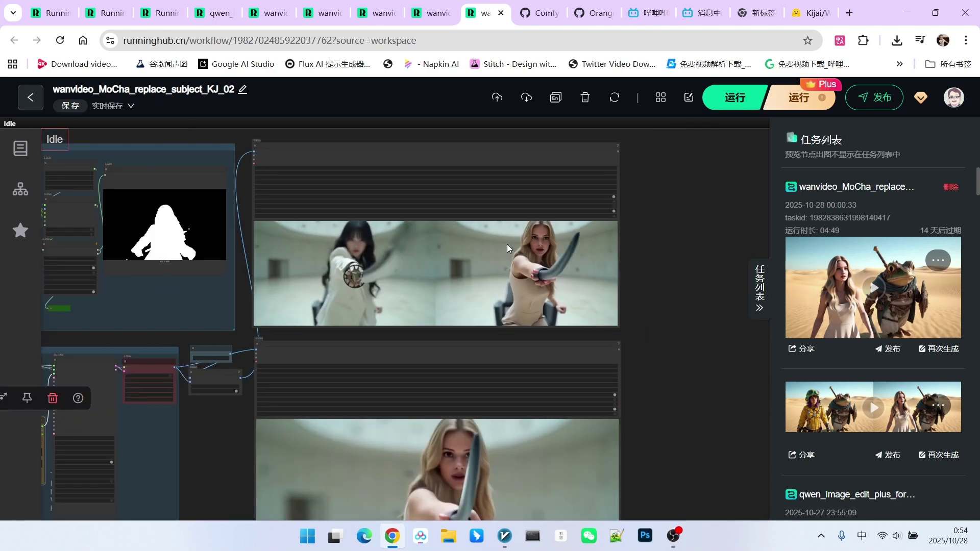
{"action": "left_click_drag", "start_coordinate": [440, 174], "coordinate": [598, 167]}
{"action": "left_click_drag", "start_coordinate": [520, 162], "coordinate": [556, 169]}
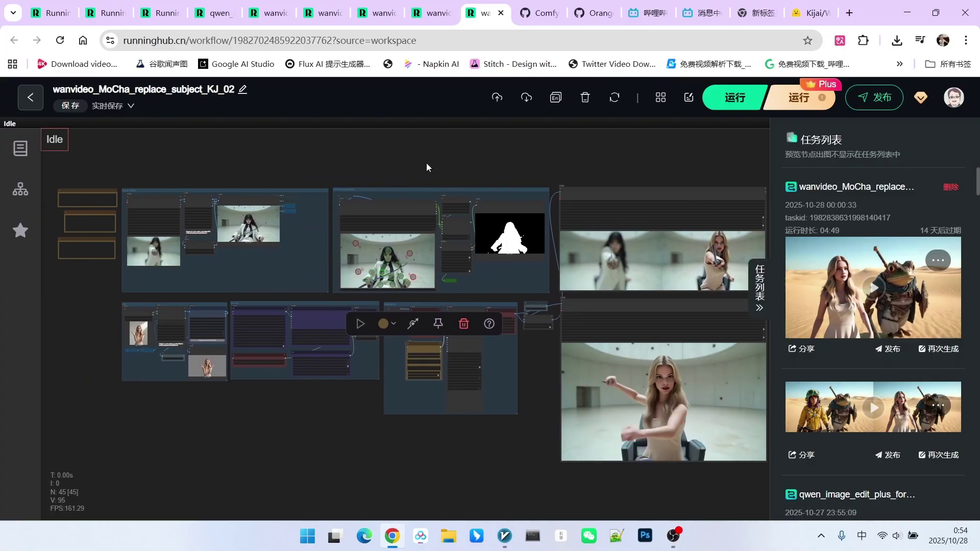
Switch to the wanvideo_MoCha_replace_subject_KJ_021 workflow and review its desert input video, reference image and mask points
{"action": "left_click", "coordinate": [427, 13]}
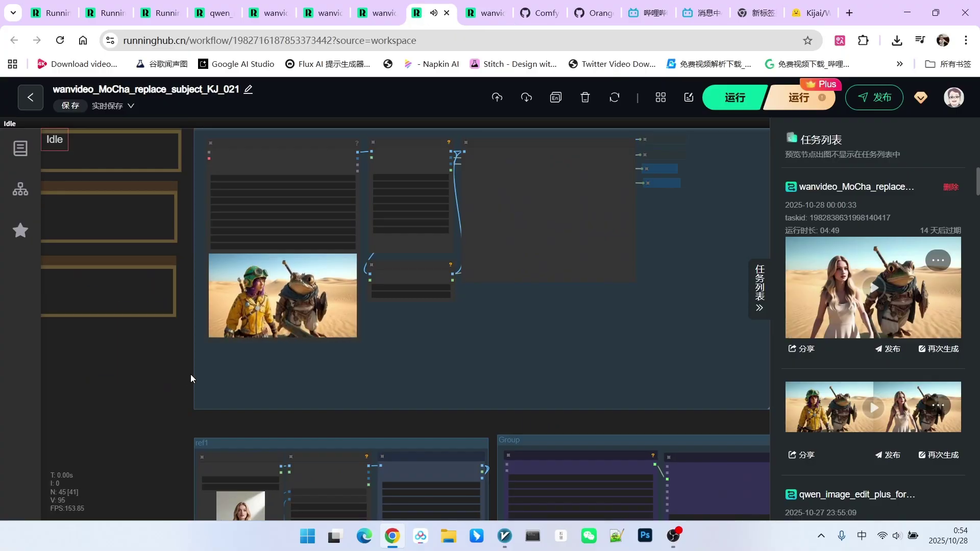
{"action": "scroll", "coordinate": [424, 381], "scroll_direction": "up", "scroll_amount": 5}
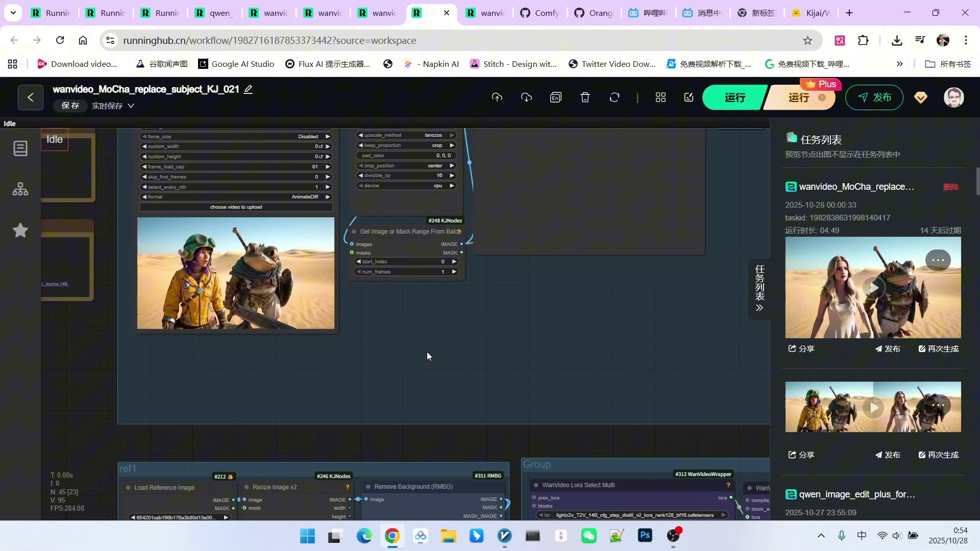
{"action": "scroll", "coordinate": [542, 406], "scroll_direction": "down", "scroll_amount": 3}
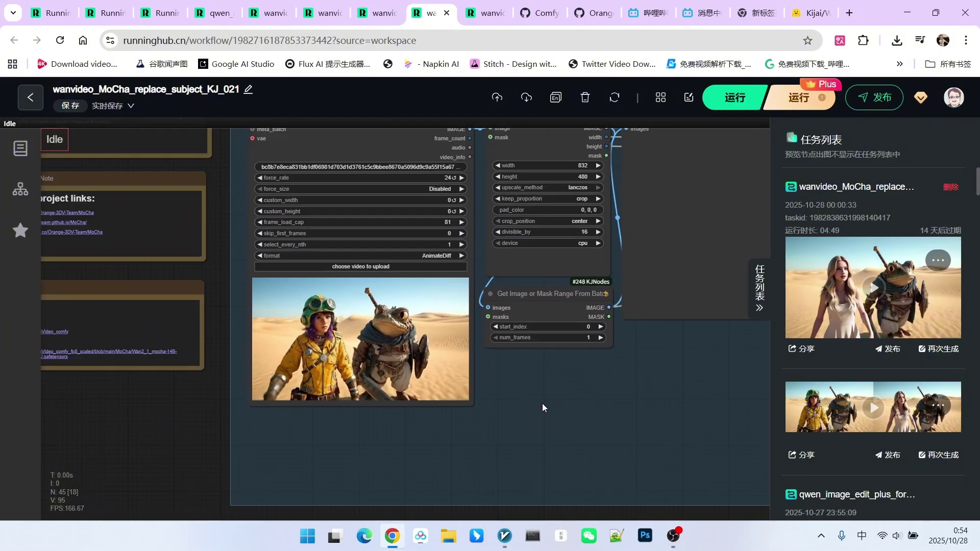
{"action": "scroll", "coordinate": [543, 420], "scroll_direction": "down", "scroll_amount": 1}
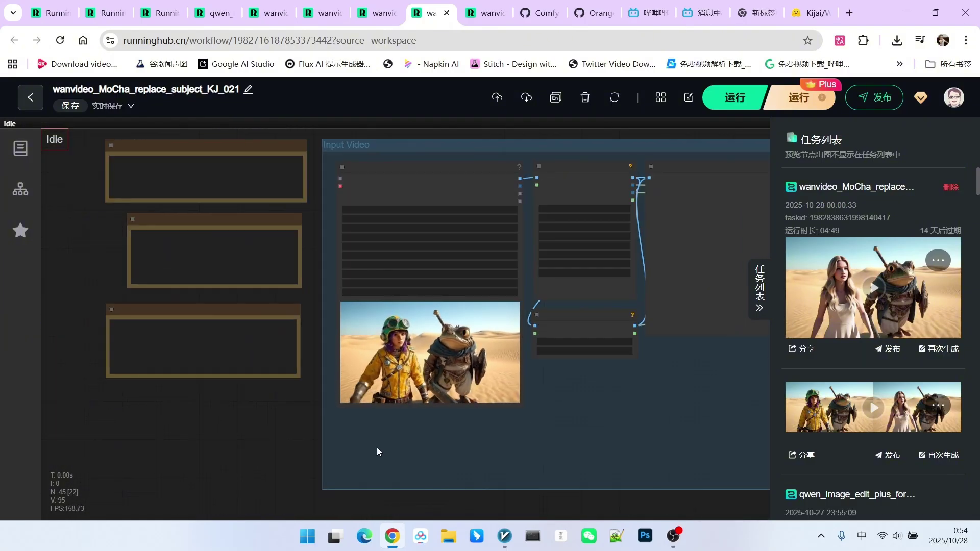
{"action": "left_click_drag", "start_coordinate": [261, 447], "coordinate": [203, 271]}
{"action": "scroll", "coordinate": [253, 250], "scroll_direction": "down", "scroll_amount": 3}
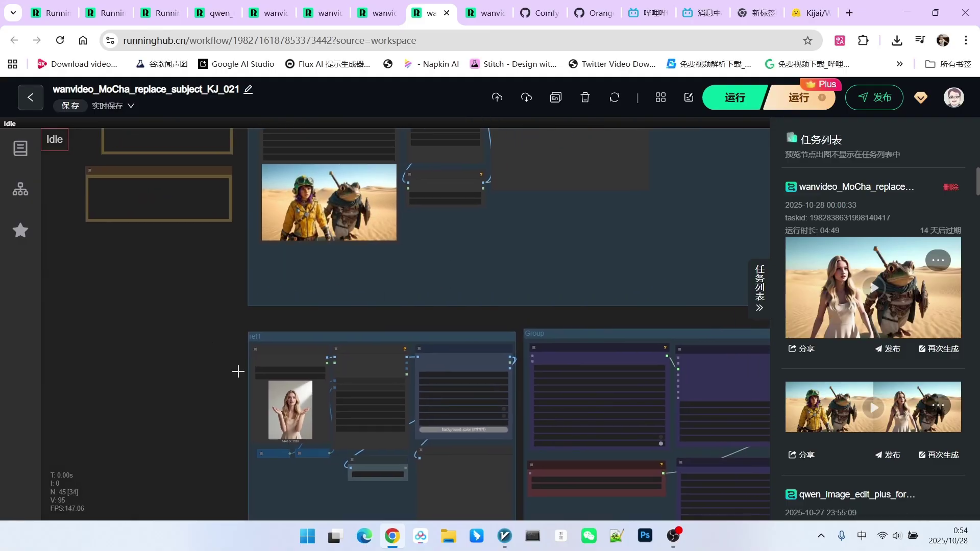
{"action": "scroll", "coordinate": [538, 247], "scroll_direction": "down", "scroll_amount": 3}
{"action": "left_click_drag", "start_coordinate": [538, 250], "coordinate": [225, 277]}
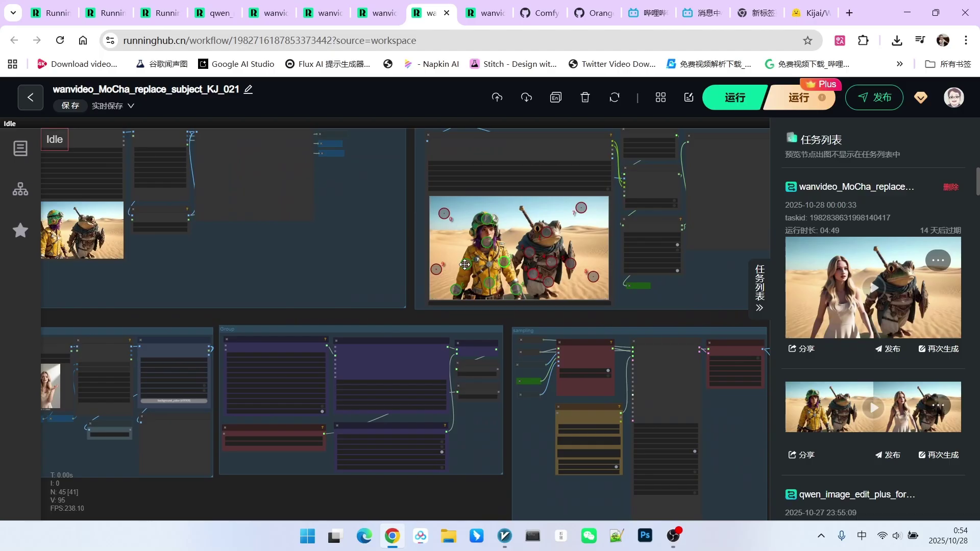
Examine the generated desert video of the blonde woman beside the frog warrior, both up close and in full
{"action": "scroll", "coordinate": [424, 480], "scroll_direction": "down", "scroll_amount": 3}
{"action": "left_click_drag", "start_coordinate": [427, 482], "coordinate": [73, 260]}
{"action": "scroll", "coordinate": [534, 266], "scroll_direction": "up", "scroll_amount": 6}
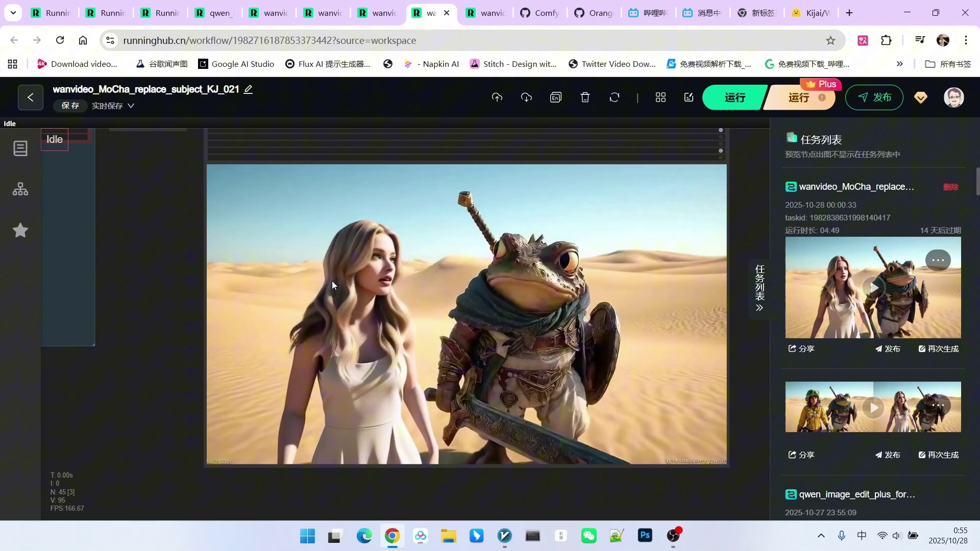
{"action": "scroll", "coordinate": [335, 281], "scroll_direction": "down", "scroll_amount": 2}
{"action": "scroll", "coordinate": [572, 415], "scroll_direction": "down", "scroll_amount": 2}
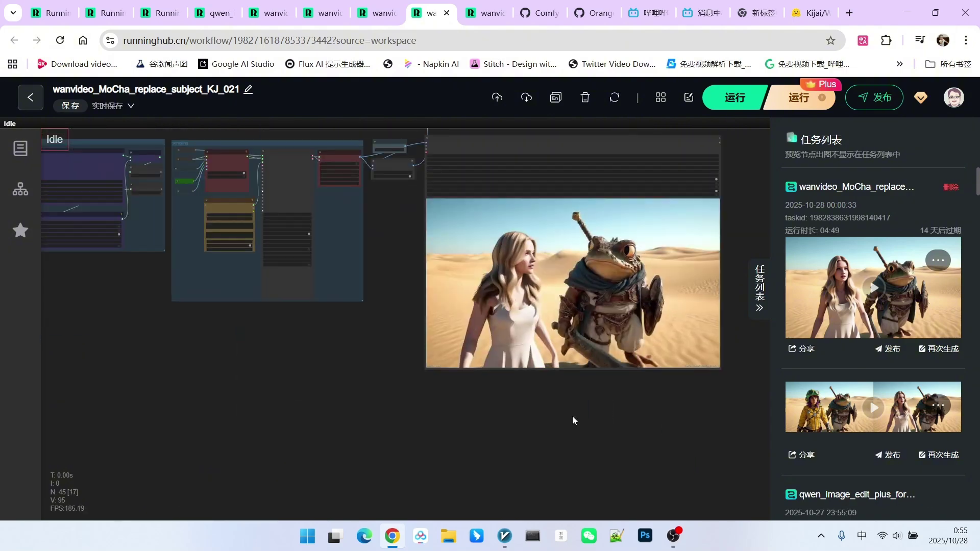
{"action": "scroll", "coordinate": [549, 413], "scroll_direction": "up", "scroll_amount": 6}
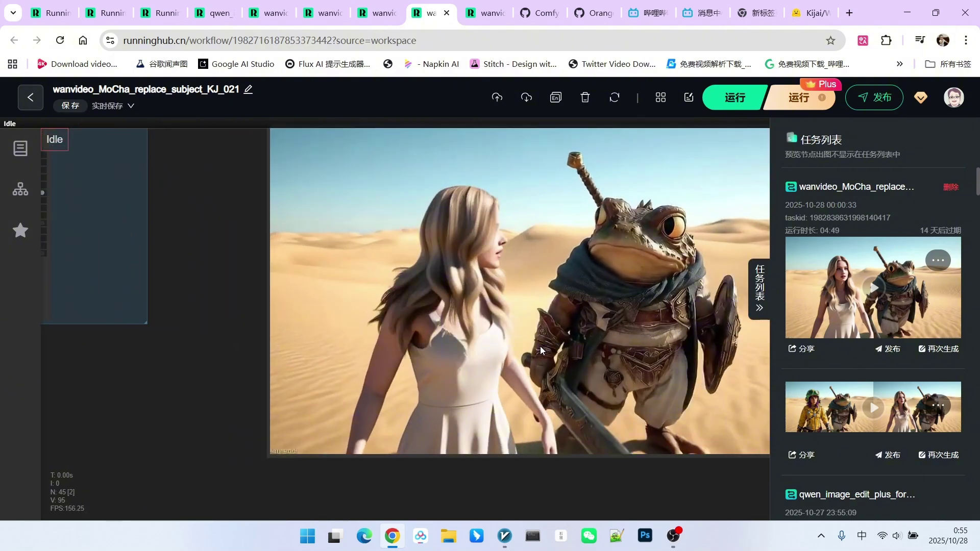
{"action": "left_click_drag", "start_coordinate": [231, 274], "coordinate": [154, 277]}
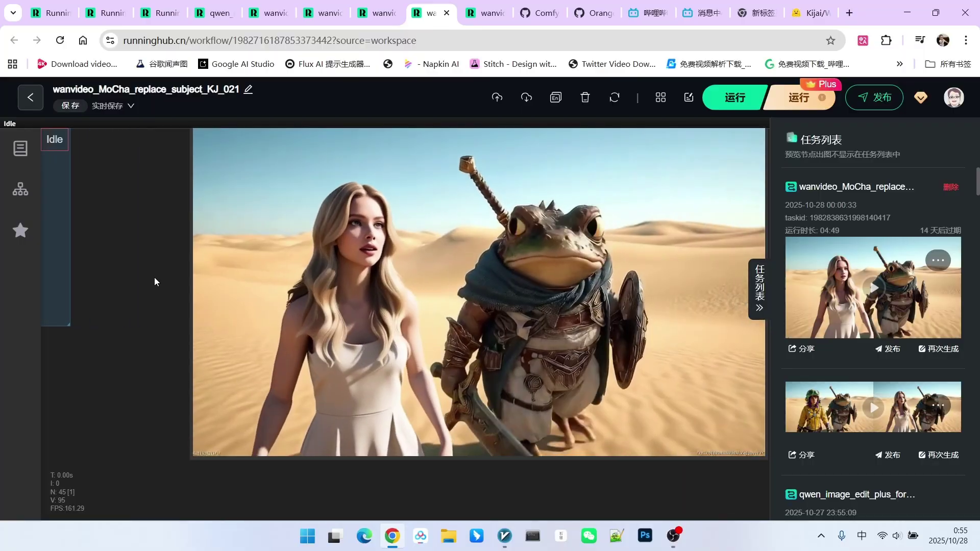
{"action": "scroll", "coordinate": [148, 277], "scroll_direction": "up", "scroll_amount": 5}
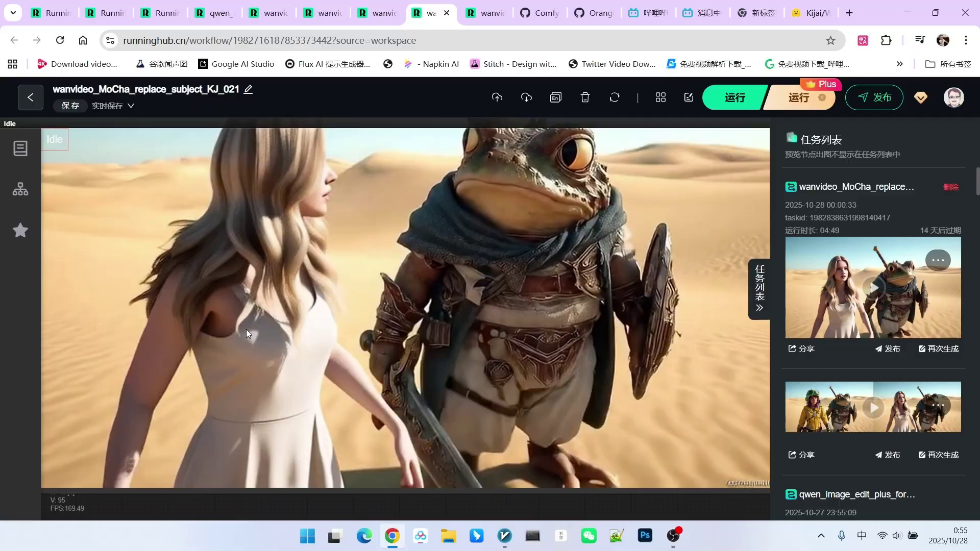
{"action": "scroll", "coordinate": [243, 378], "scroll_direction": "down", "scroll_amount": 2}
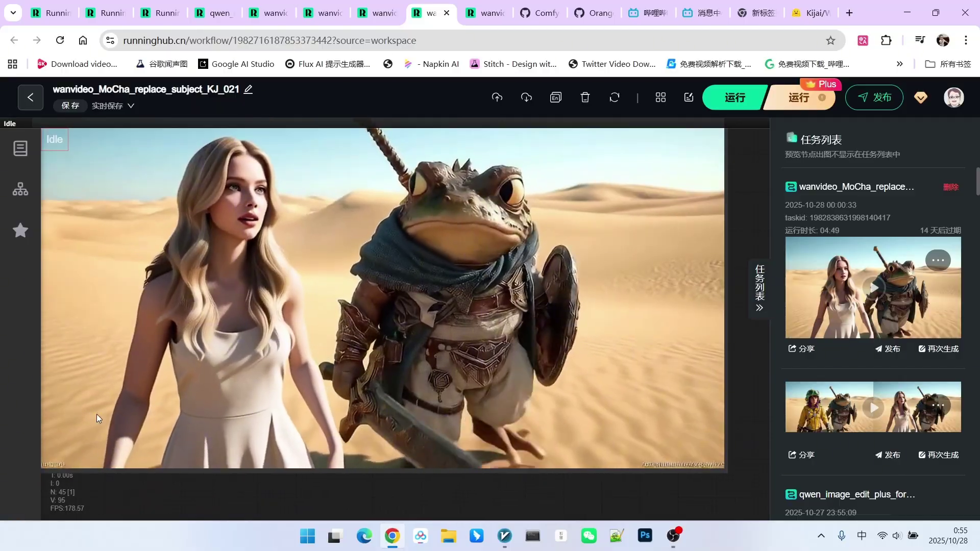
{"action": "scroll", "coordinate": [96, 415], "scroll_direction": "up", "scroll_amount": 5}
{"action": "scroll", "coordinate": [332, 382], "scroll_direction": "down", "scroll_amount": 5}
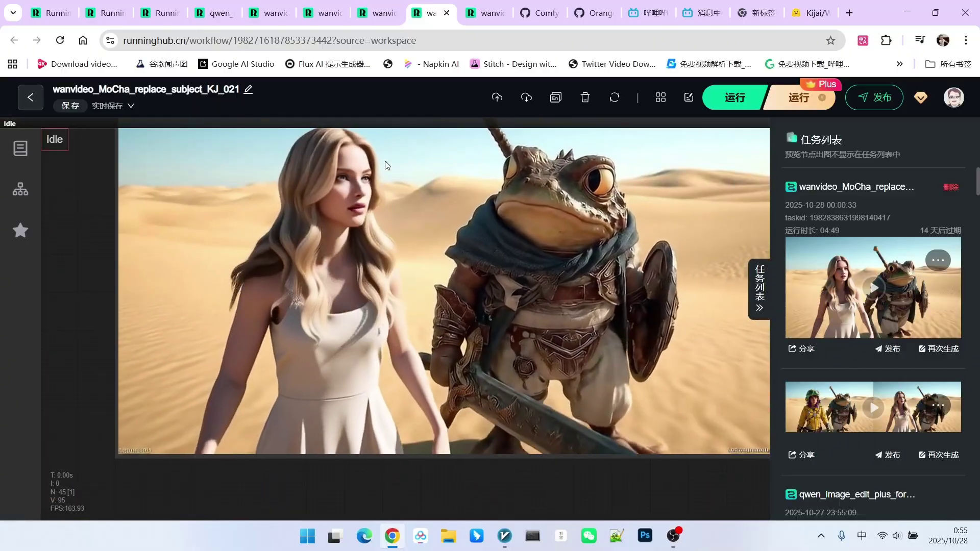
{"action": "scroll", "coordinate": [388, 304], "scroll_direction": "down", "scroll_amount": 4}
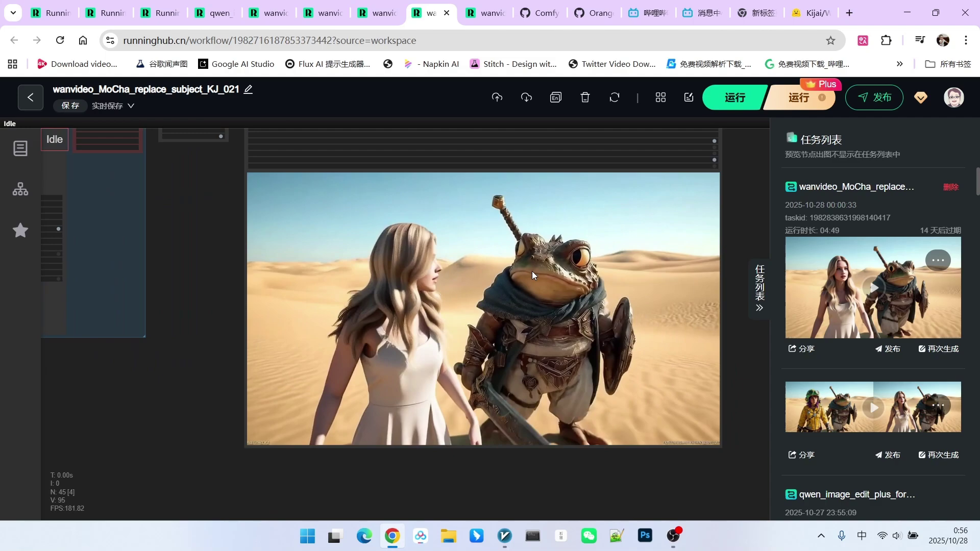
{"action": "scroll", "coordinate": [506, 268], "scroll_direction": "down", "scroll_amount": 9}
{"action": "left_click_drag", "start_coordinate": [292, 341], "coordinate": [408, 407]}
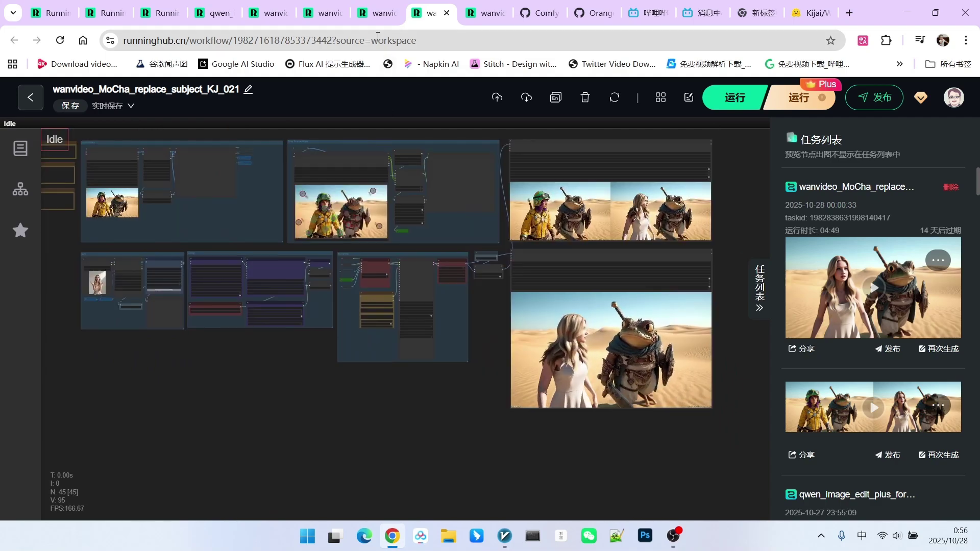
Switch to the wanvideo_MoCha_replace_subject_KJ_023 workflow and read the Markdown note on the optional ref2 face image
{"action": "left_click", "coordinate": [372, 17]}
{"action": "scroll", "coordinate": [540, 281], "scroll_direction": "up", "scroll_amount": 10}
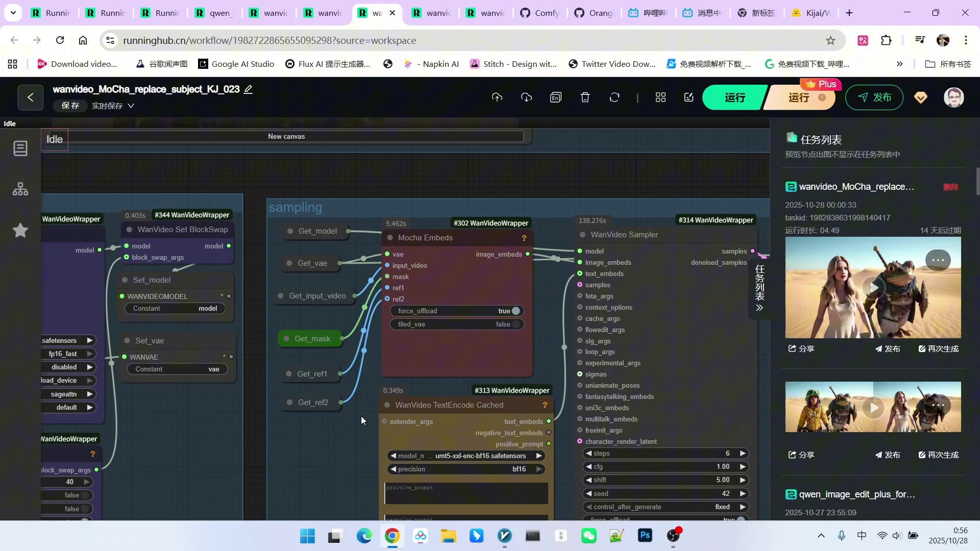
{"action": "scroll", "coordinate": [362, 421], "scroll_direction": "down", "scroll_amount": 10}
{"action": "scroll", "coordinate": [239, 250], "scroll_direction": "up", "scroll_amount": 6}
{"action": "scroll", "coordinate": [225, 215], "scroll_direction": "up", "scroll_amount": 11}
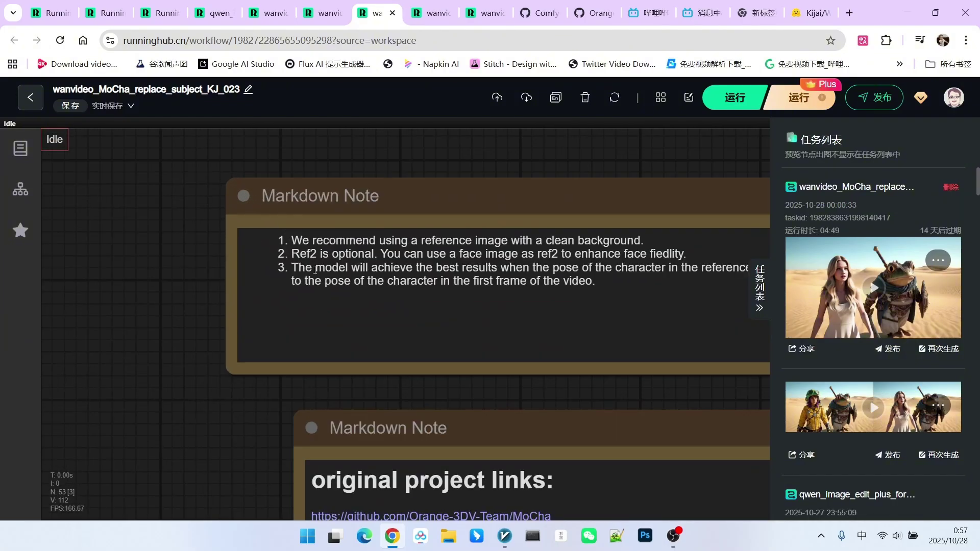
{"action": "double_click", "coordinate": [303, 257]}
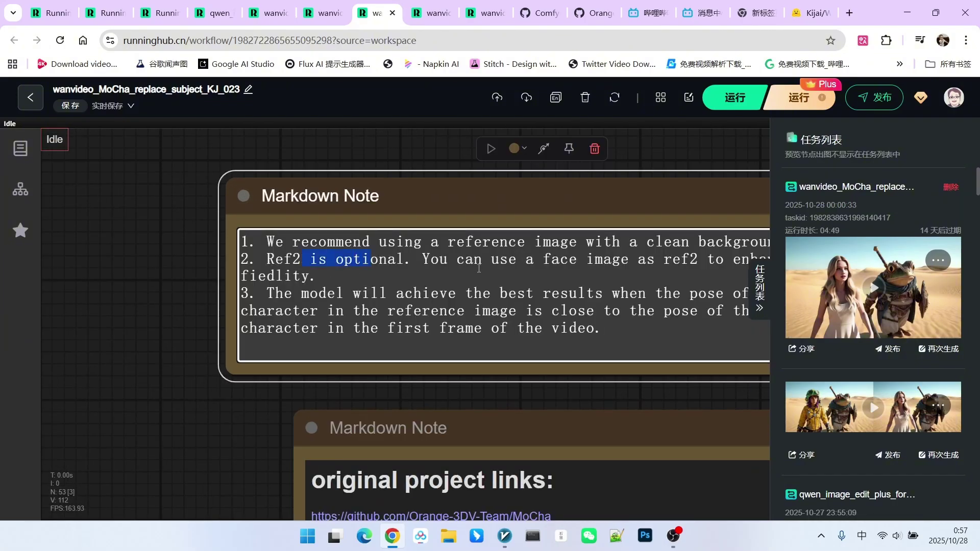
{"action": "left_click", "coordinate": [153, 330]}
{"action": "scroll", "coordinate": [155, 330], "scroll_direction": "down", "scroll_amount": 2}
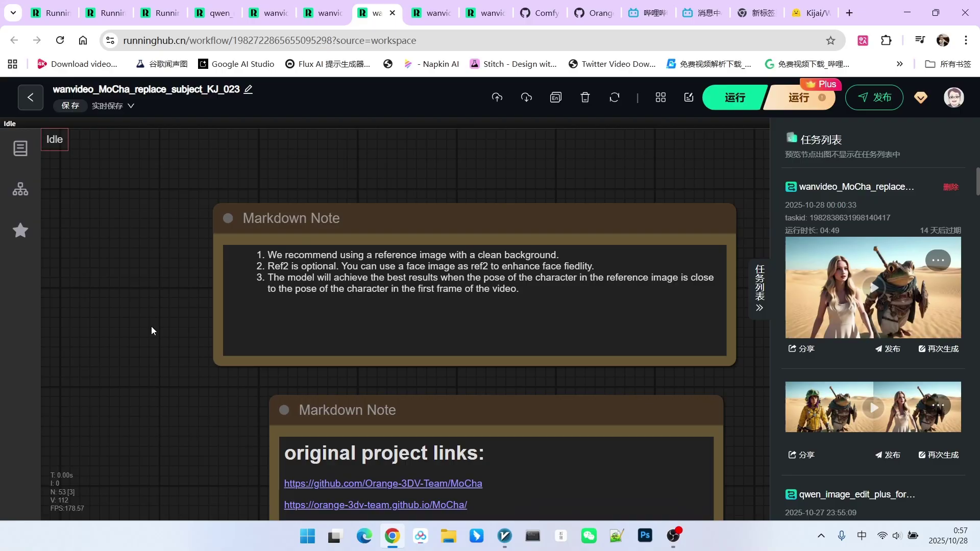
Inspect the ref2 group's face reference image, resize and background removal nodes
{"action": "scroll", "coordinate": [149, 327], "scroll_direction": "down", "scroll_amount": 6}
{"action": "left_click_drag", "start_coordinate": [143, 327], "coordinate": [204, 128]}
{"action": "scroll", "coordinate": [219, 163], "scroll_direction": "down", "scroll_amount": 4}
{"action": "left_click_drag", "start_coordinate": [307, 379], "coordinate": [186, 80]}
{"action": "scroll", "coordinate": [217, 325], "scroll_direction": "up", "scroll_amount": 3}
{"action": "left_click_drag", "start_coordinate": [216, 325], "coordinate": [56, 123]}
{"action": "scroll", "coordinate": [215, 286], "scroll_direction": "down", "scroll_amount": 2}
{"action": "mouse_move", "coordinate": [149, 256]}
{"action": "left_mouse_down"}
{"action": "mouse_move", "coordinate": [162, 399]}
{"action": "mouse_move", "coordinate": [146, 243]}
{"action": "left_mouse_up"}
{"action": "scroll", "coordinate": [223, 337], "scroll_direction": "down", "scroll_amount": 3}
{"action": "scroll", "coordinate": [195, 348], "scroll_direction": "up", "scroll_amount": 7}
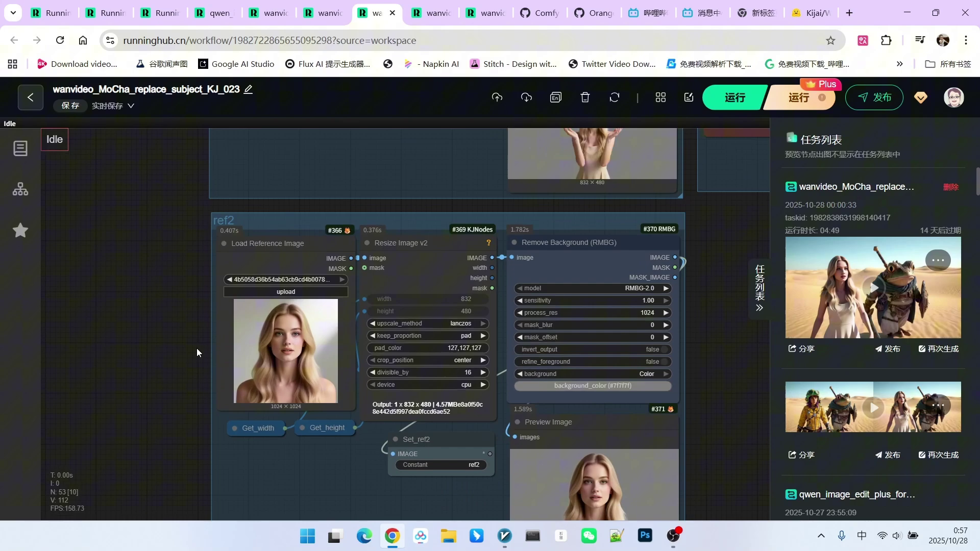
{"action": "scroll", "coordinate": [331, 330], "scroll_direction": "down", "scroll_amount": 1}
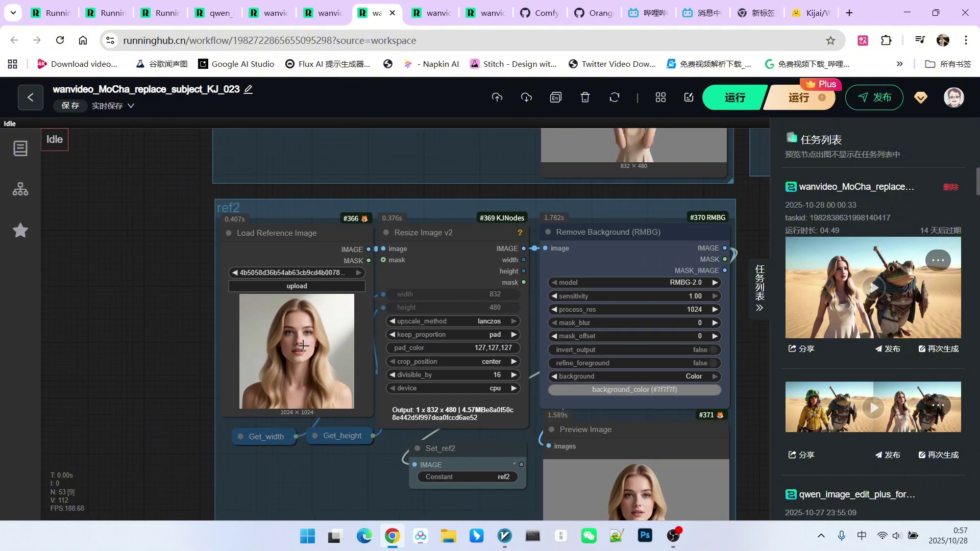
{"action": "scroll", "coordinate": [287, 329], "scroll_direction": "down", "scroll_amount": 4}
Trace the Get_ref1 and Get_ref2 connections into the Mocha Embeds node in the sampling group
{"action": "left_click_drag", "start_coordinate": [204, 222], "coordinate": [204, 333]}
{"action": "left_click_drag", "start_coordinate": [348, 337], "coordinate": [344, 360]}
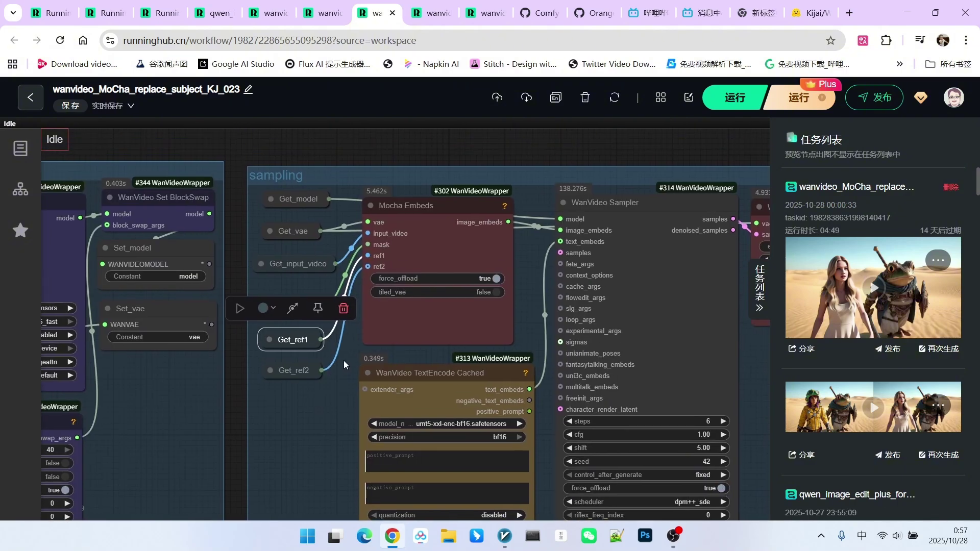
{"action": "scroll", "coordinate": [343, 358], "scroll_direction": "up", "scroll_amount": 4}
{"action": "left_click", "coordinate": [276, 378]}
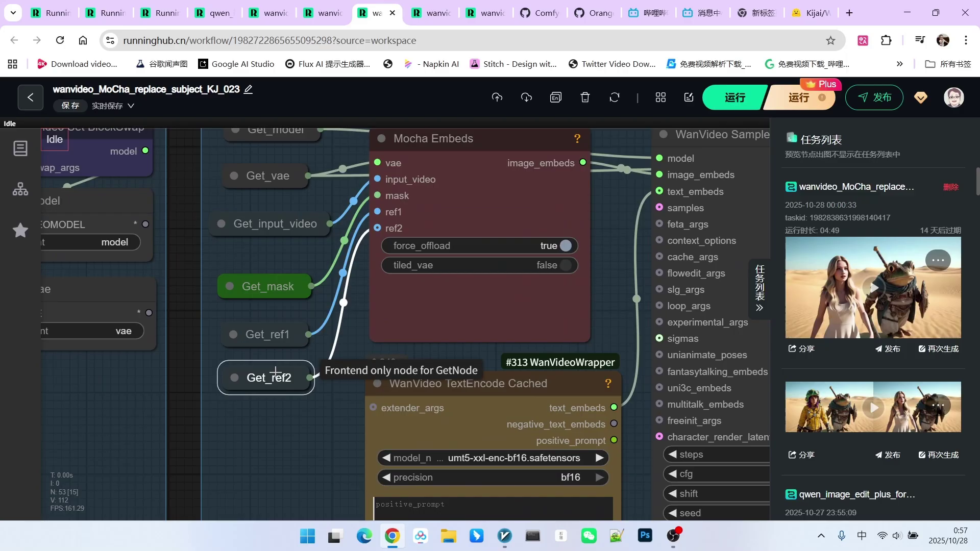
{"action": "left_click", "coordinate": [447, 147]}
{"action": "scroll", "coordinate": [447, 234], "scroll_direction": "down", "scroll_amount": 13}
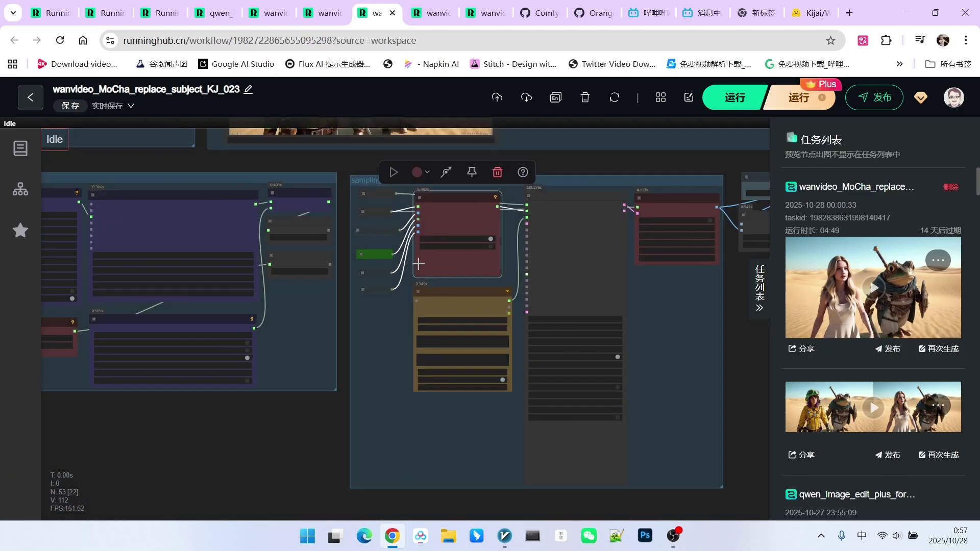
View the video generated with the added face reference and the side-by-side comparison in the output nodes
{"action": "left_click_drag", "start_coordinate": [657, 410], "coordinate": [256, 354]}
{"action": "scroll", "coordinate": [255, 357], "scroll_direction": "up", "scroll_amount": 2}
{"action": "scroll", "coordinate": [241, 385], "scroll_direction": "down", "scroll_amount": 1}
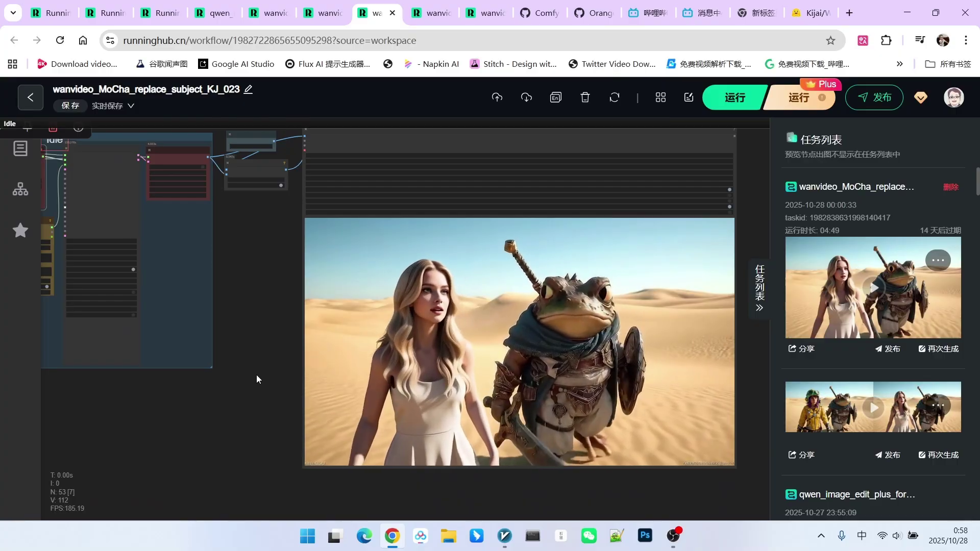
{"action": "scroll", "coordinate": [262, 353], "scroll_direction": "down", "scroll_amount": 3}
{"action": "left_click_drag", "start_coordinate": [106, 373], "coordinate": [279, 434]}
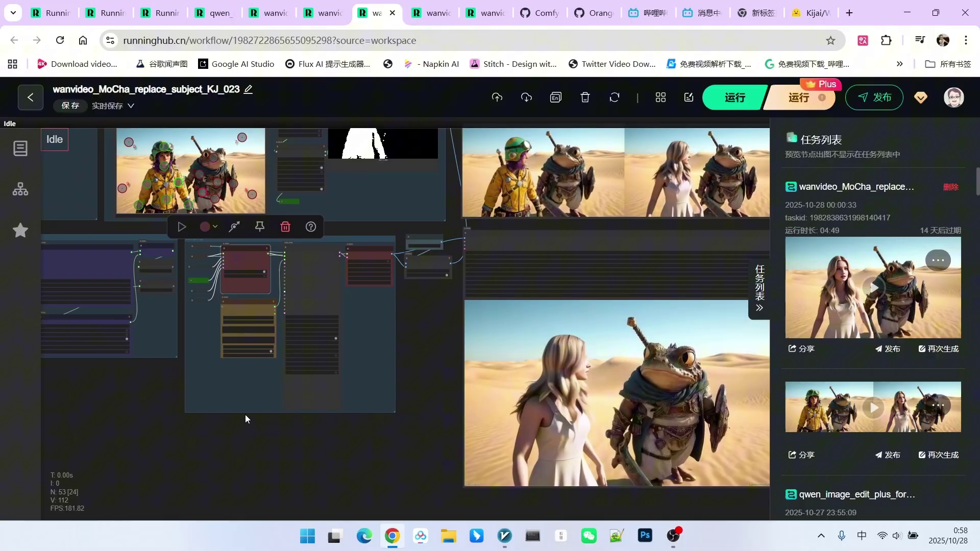
{"action": "scroll", "coordinate": [245, 415], "scroll_direction": "down", "scroll_amount": 3}
{"action": "scroll", "coordinate": [394, 453], "scroll_direction": "up", "scroll_amount": 4}
{"action": "scroll", "coordinate": [395, 455], "scroll_direction": "up", "scroll_amount": 3}
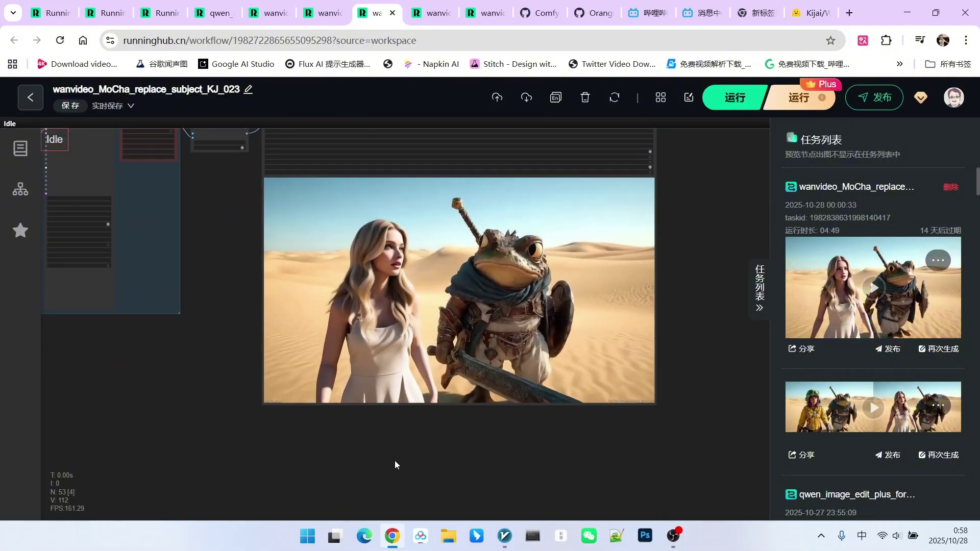
Switch to the wanvideo_MoCha_replace_subject_KJ_022 workflow and view the source clip of the woman with the umbrella in the Input Video group
{"action": "left_click", "coordinate": [329, 12]}
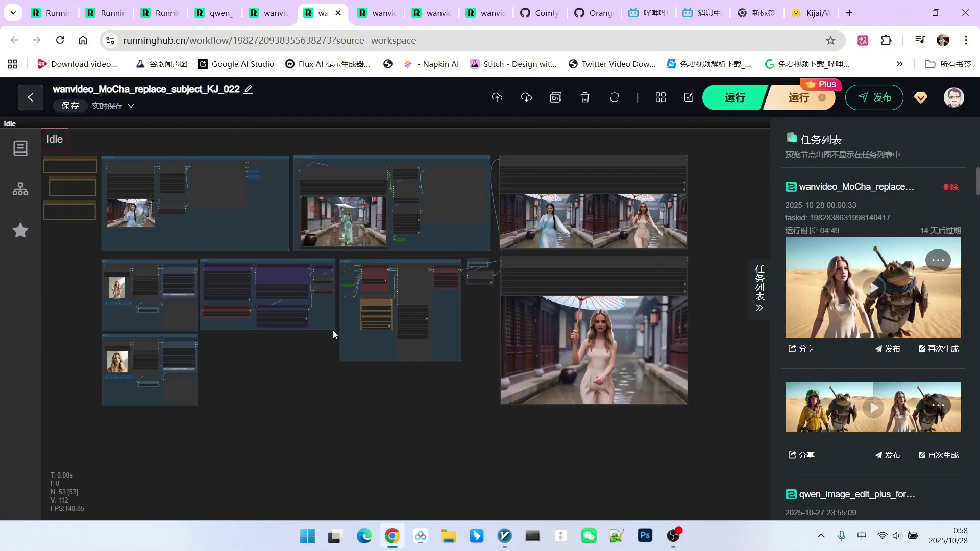
{"action": "scroll", "coordinate": [330, 375], "scroll_direction": "up", "scroll_amount": 2}
{"action": "left_click_drag", "start_coordinate": [316, 380], "coordinate": [402, 431]}
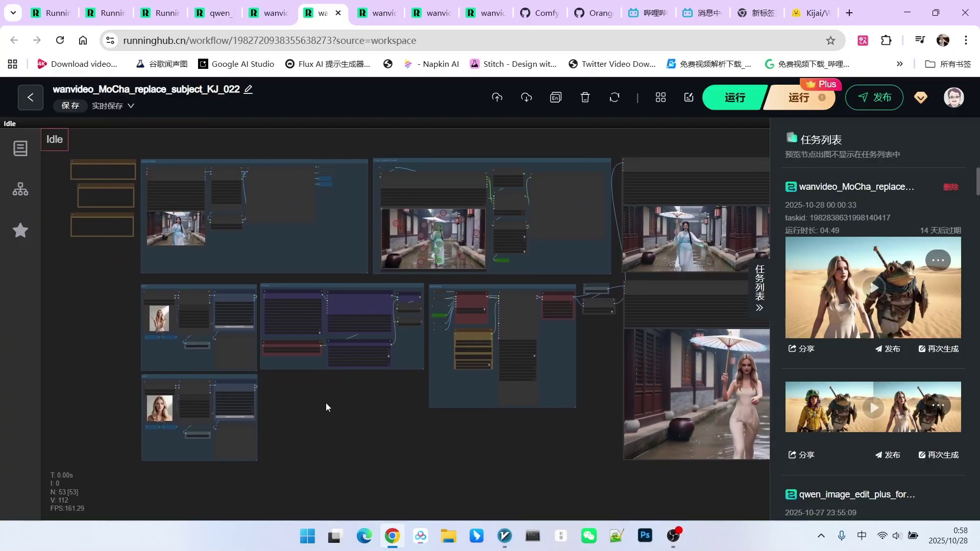
{"action": "scroll", "coordinate": [317, 404], "scroll_direction": "up", "scroll_amount": 10}
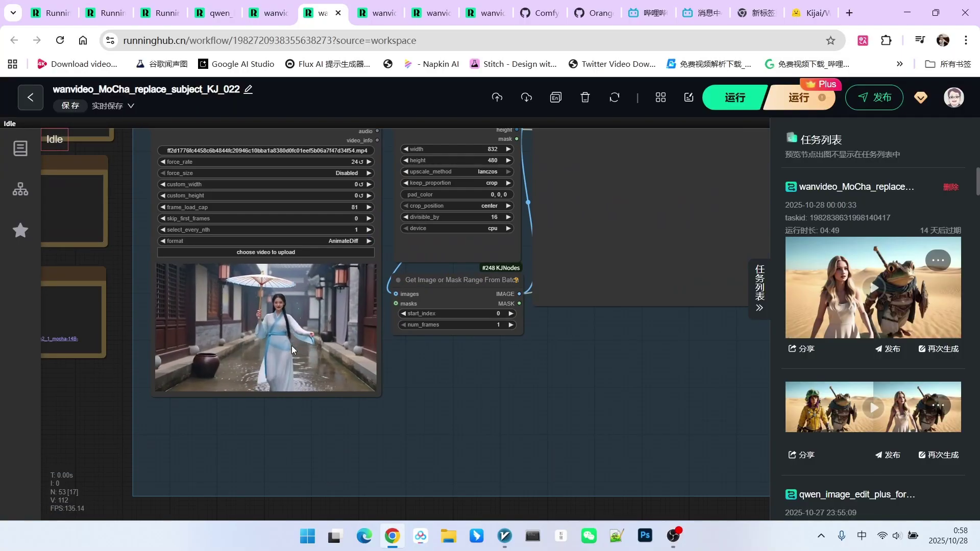
{"action": "scroll", "coordinate": [277, 389], "scroll_direction": "down", "scroll_amount": 5}
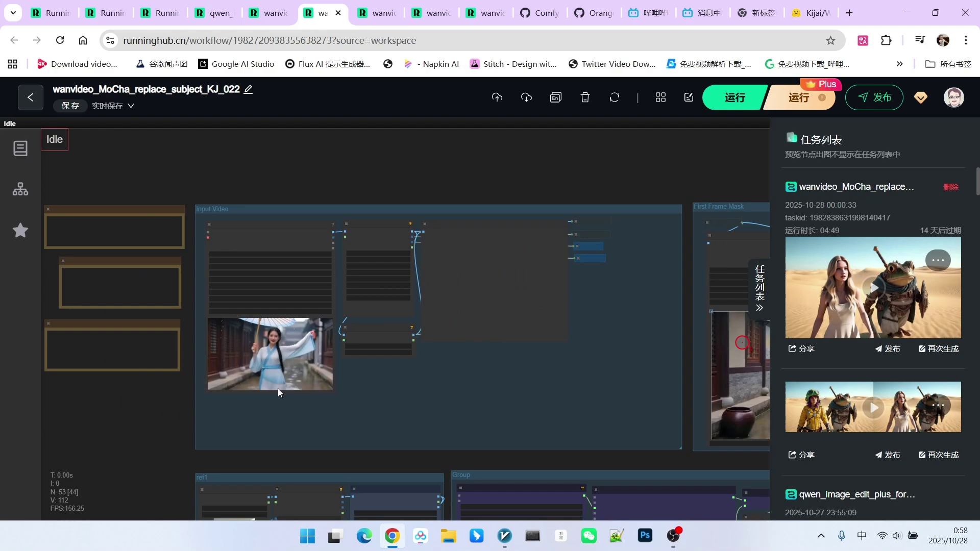
Examine the generated character replacement video in the output node of the umbrella workflow, along with the side-by-side comparison
{"action": "scroll", "coordinate": [278, 391], "scroll_direction": "down", "scroll_amount": 7}
{"action": "left_click_drag", "start_coordinate": [569, 238], "coordinate": [519, 147]}
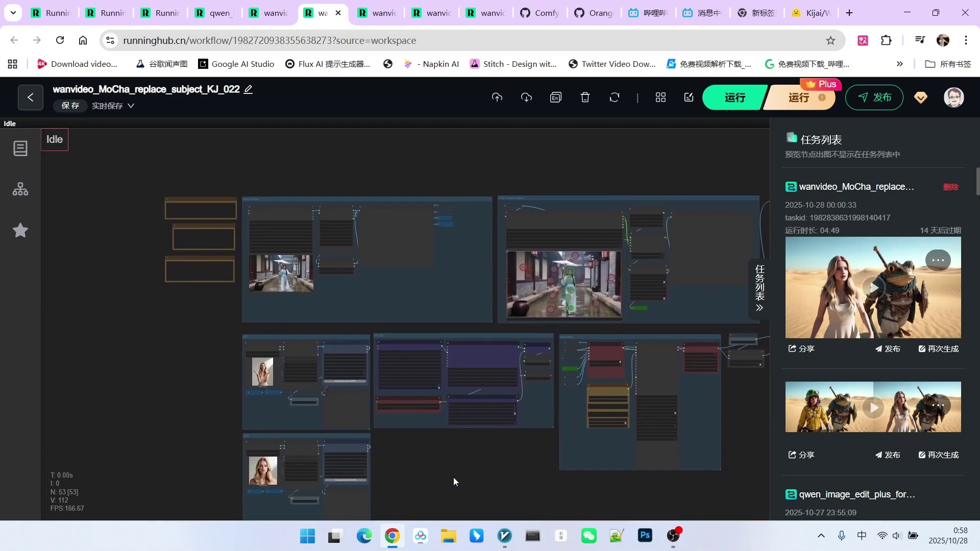
{"action": "left_click_drag", "start_coordinate": [462, 469], "coordinate": [283, 401]}
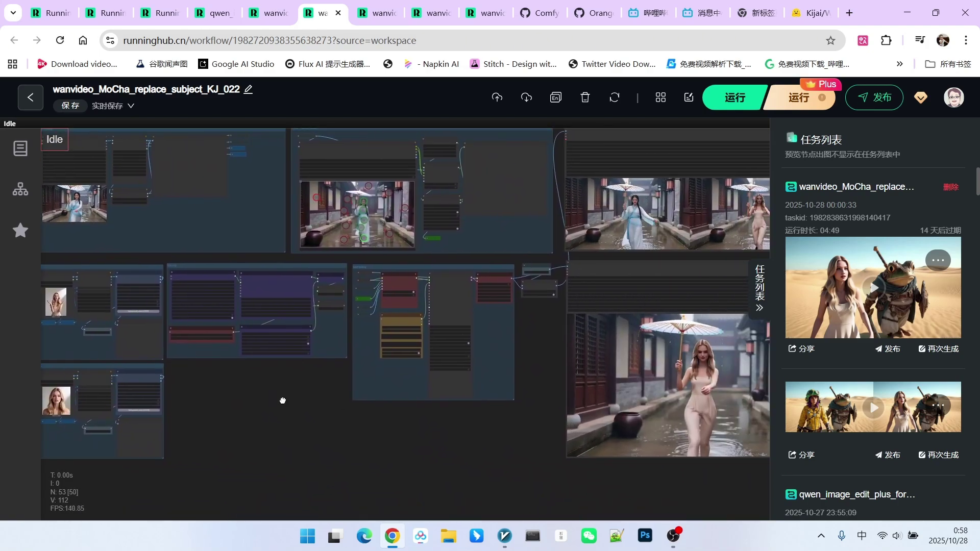
{"action": "left_click_drag", "start_coordinate": [516, 341], "coordinate": [431, 341]}
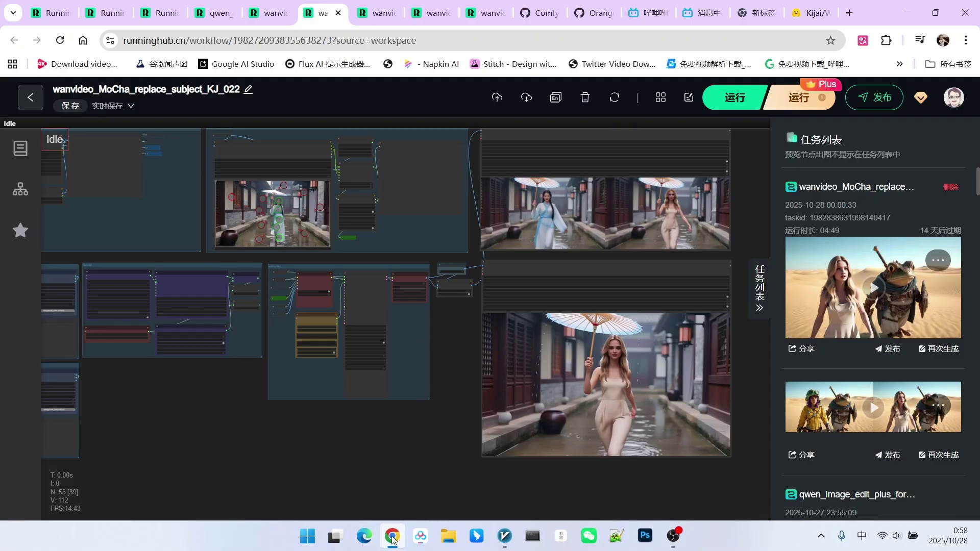
{"action": "scroll", "coordinate": [399, 281], "scroll_direction": "up", "scroll_amount": 9}
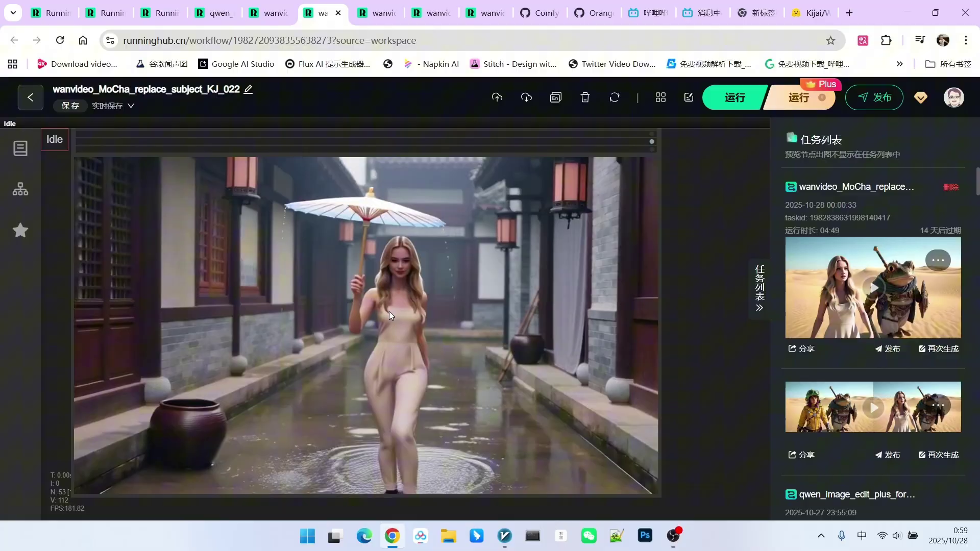
{"action": "scroll", "coordinate": [415, 287], "scroll_direction": "down", "scroll_amount": 3}
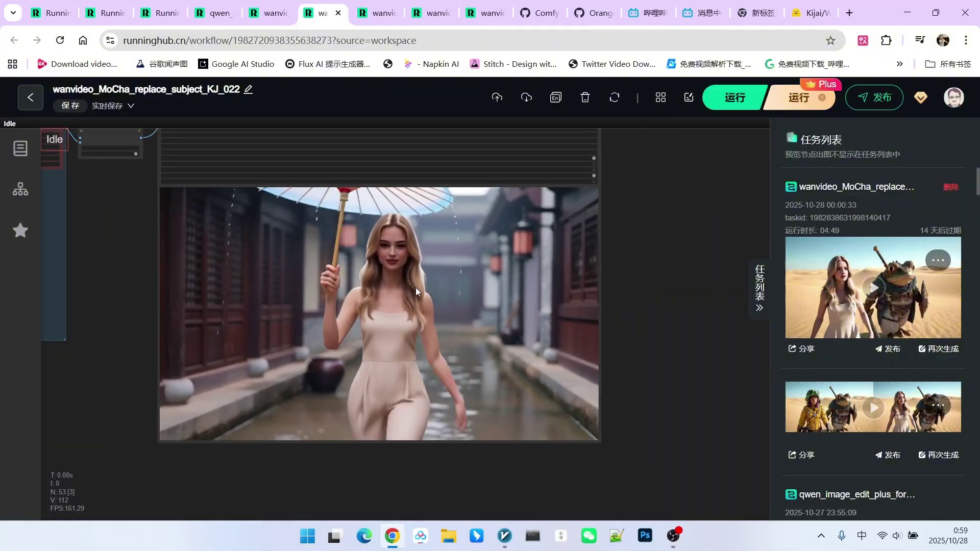
{"action": "scroll", "coordinate": [415, 289], "scroll_direction": "down", "scroll_amount": 1}
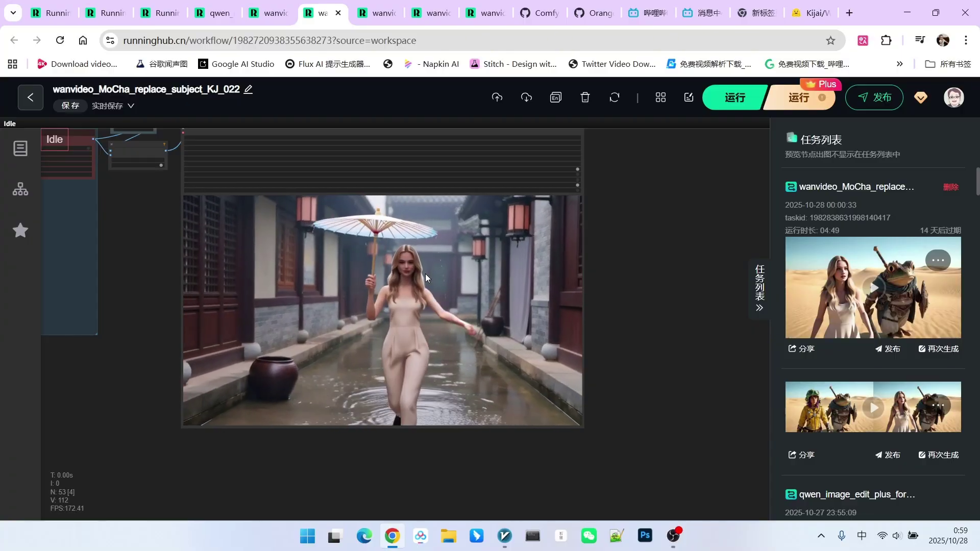
{"action": "left_click_drag", "start_coordinate": [449, 293], "coordinate": [488, 342]}
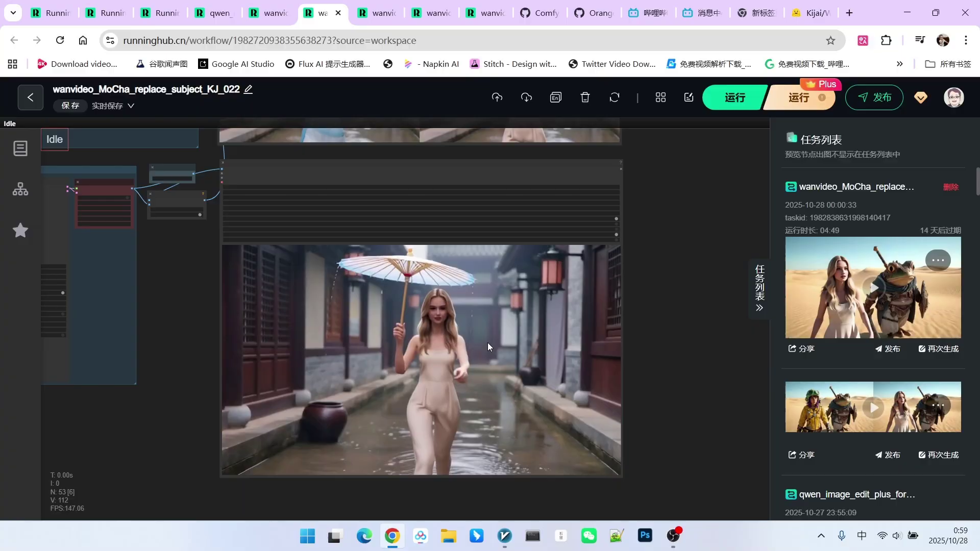
{"action": "scroll", "coordinate": [483, 347], "scroll_direction": "down", "scroll_amount": 1}
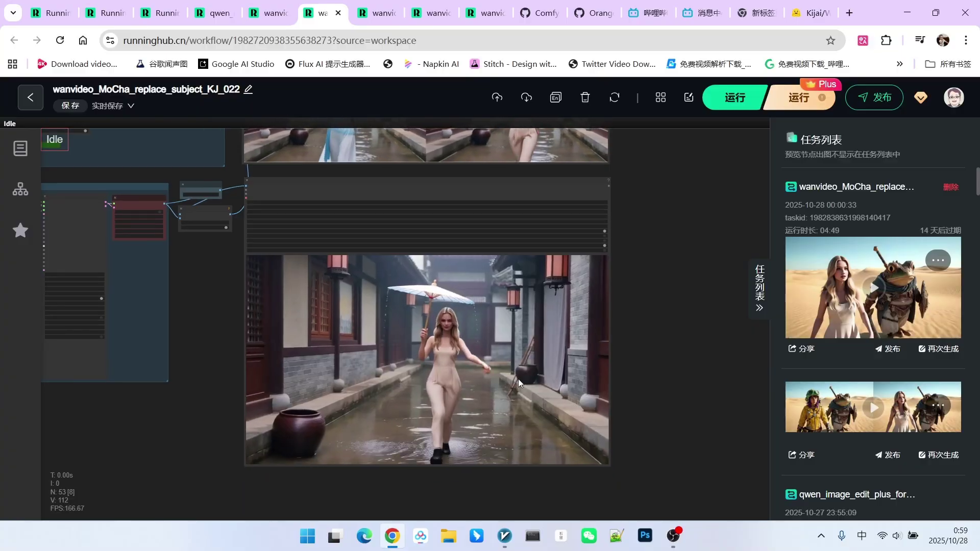
{"action": "scroll", "coordinate": [526, 375], "scroll_direction": "down", "scroll_amount": 4}
Switch to the wanvideo_MoCha_replace_subject_KJ_024 workflow and view the animated dancer source clip in the Input Video group
{"action": "key", "text": "ctrl+shift+Tab"}
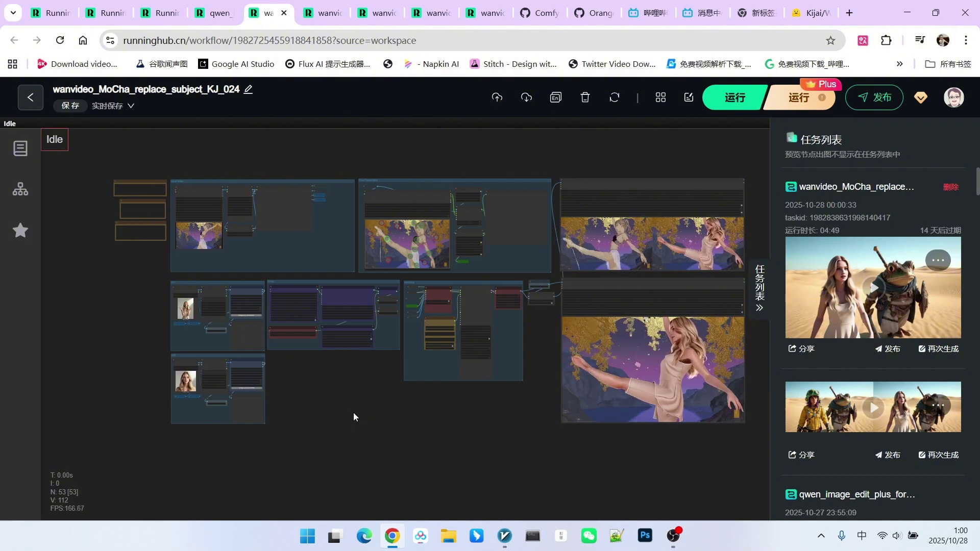
{"action": "scroll", "coordinate": [354, 413], "scroll_direction": "up", "scroll_amount": 3}
{"action": "scroll", "coordinate": [302, 412], "scroll_direction": "up", "scroll_amount": 2}
{"action": "scroll", "coordinate": [302, 407], "scroll_direction": "up", "scroll_amount": 1}
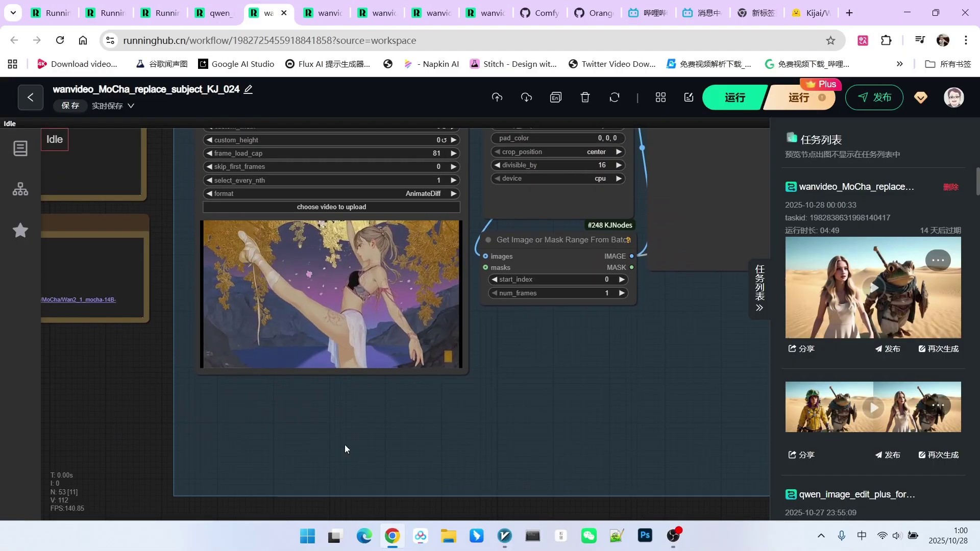
{"action": "scroll", "coordinate": [348, 443], "scroll_direction": "down", "scroll_amount": 3}
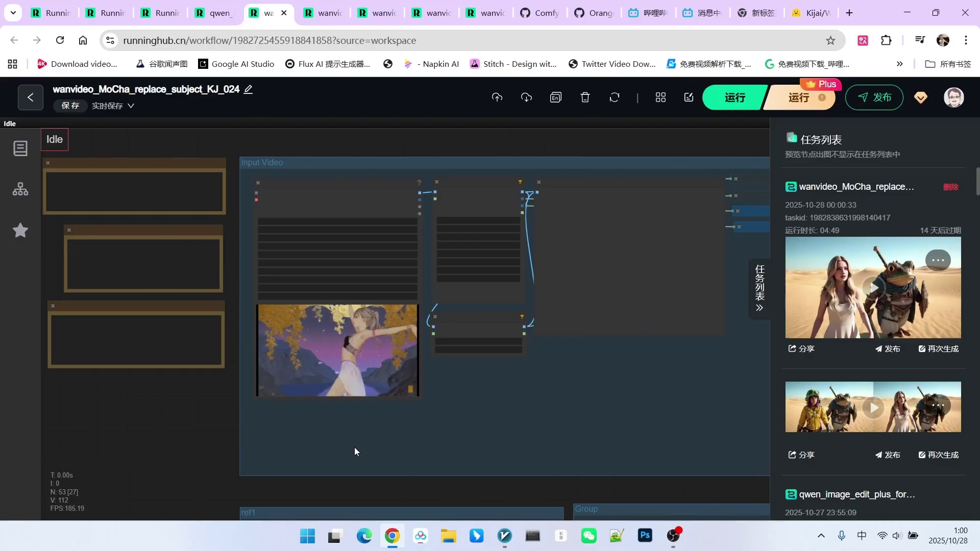
{"action": "scroll", "coordinate": [402, 451], "scroll_direction": "down", "scroll_amount": 2}
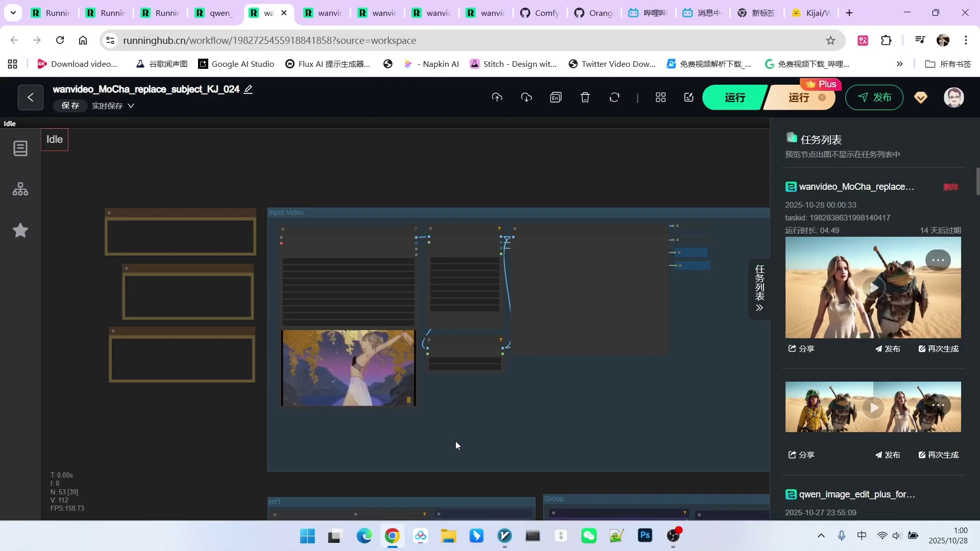
{"action": "scroll", "coordinate": [455, 441], "scroll_direction": "down", "scroll_amount": 2}
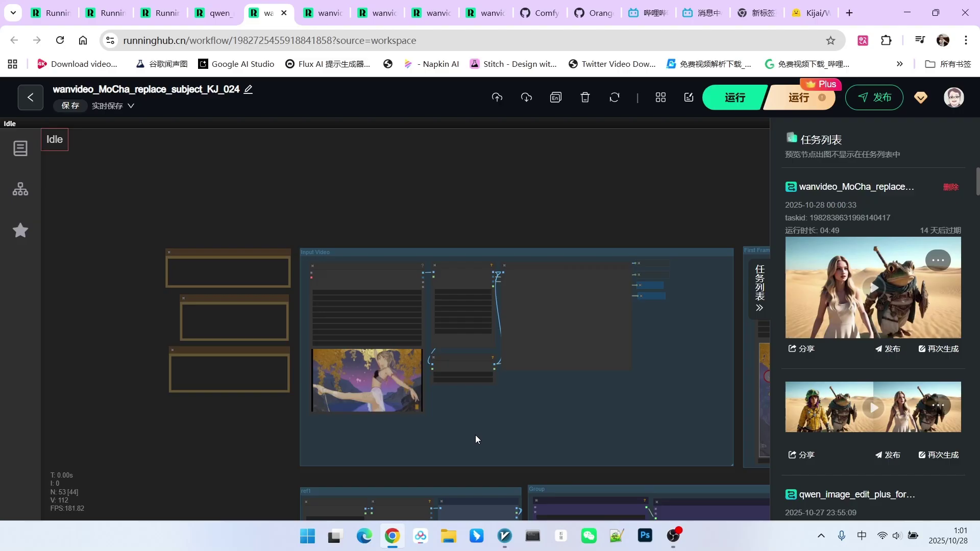
Examine the generated replacement video of the dancer in the output node, close up
{"action": "scroll", "coordinate": [508, 416], "scroll_direction": "down", "scroll_amount": 5}
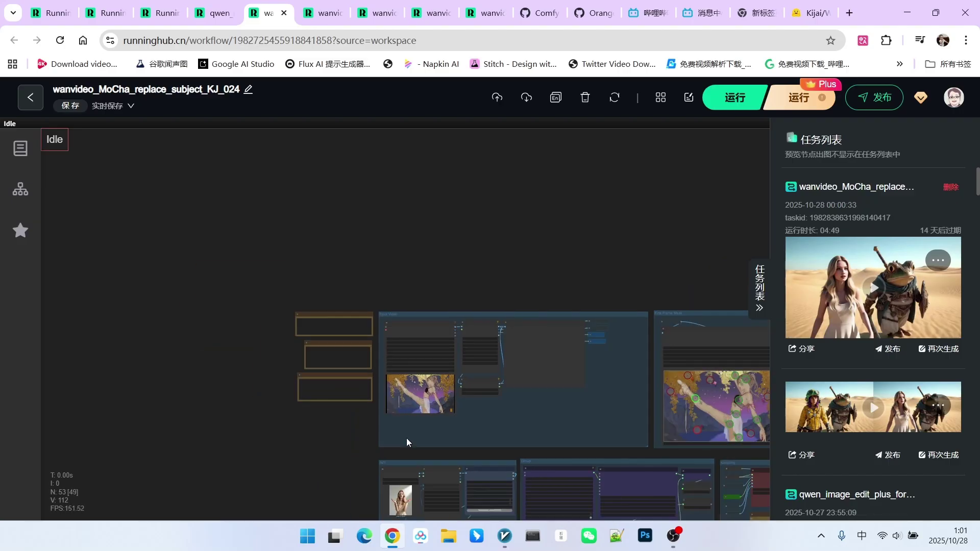
{"action": "left_click_drag", "start_coordinate": [313, 451], "coordinate": [69, 223]}
{"action": "left_click_drag", "start_coordinate": [512, 416], "coordinate": [95, 376]}
{"action": "scroll", "coordinate": [361, 415], "scroll_direction": "up", "scroll_amount": 2}
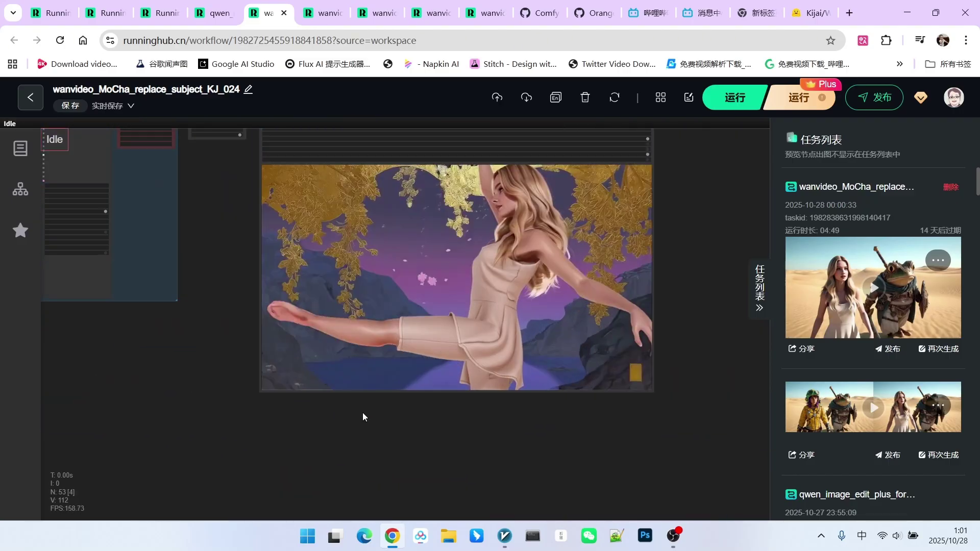
{"action": "scroll", "coordinate": [561, 327], "scroll_direction": "up", "scroll_amount": 1}
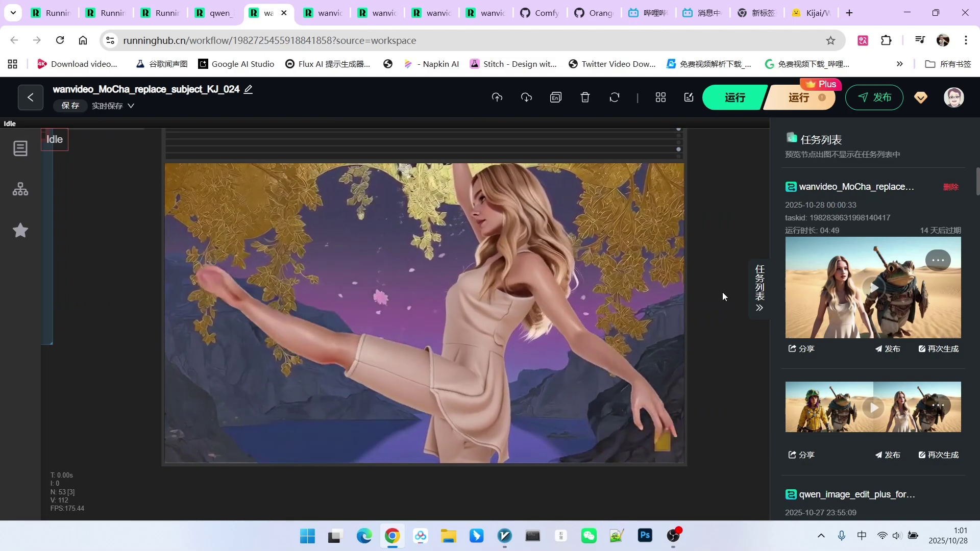